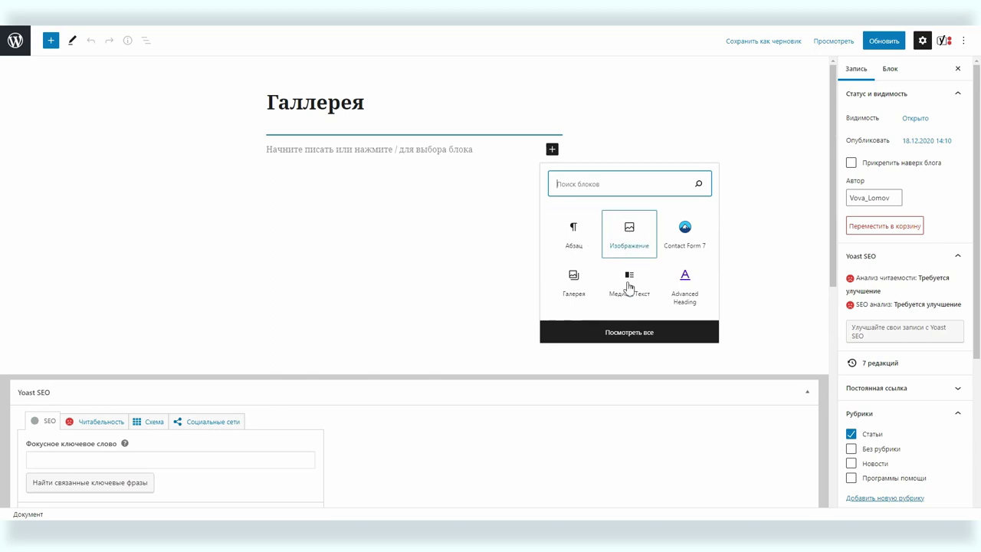
Step: Insert a gallery block into the post with four media library images, from the children at the sea through kidshelp.jpg
{"action": "left_click", "coordinate": [574, 282]}
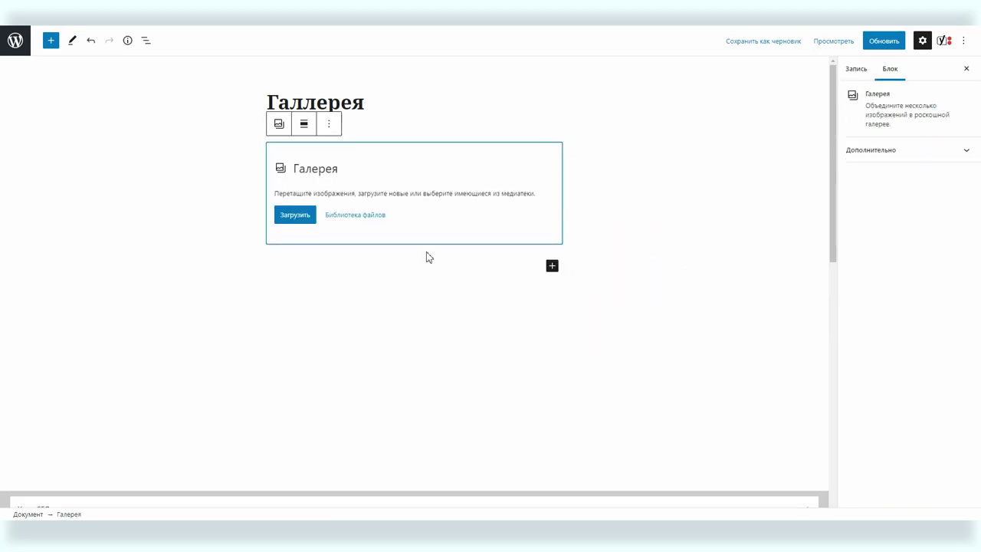
{"action": "left_click", "coordinate": [337, 217]}
{"action": "scroll", "coordinate": [329, 238], "scroll_direction": "down", "scroll_amount": 3}
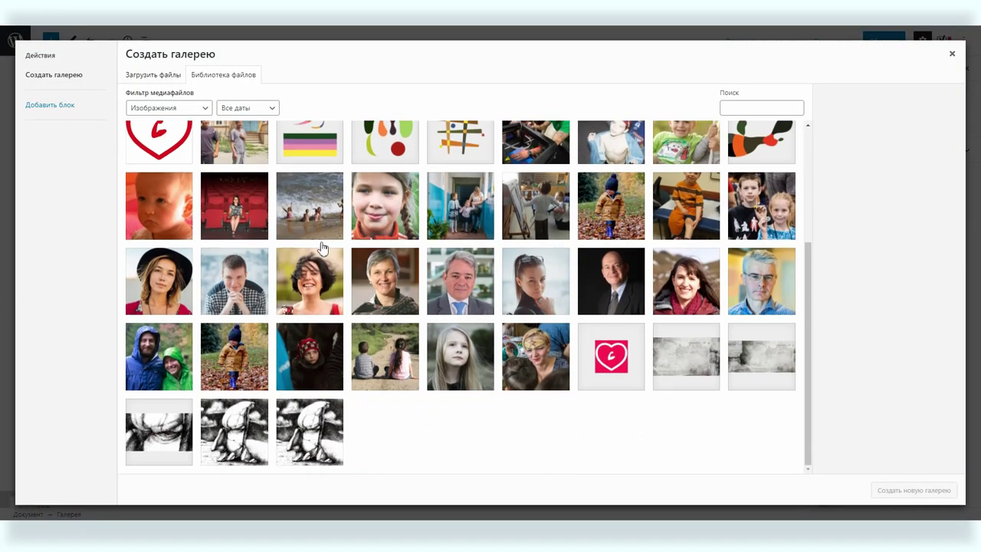
{"action": "left_click", "coordinate": [309, 206]}
{"action": "left_click", "coordinate": [535, 205], "text": "shift"}
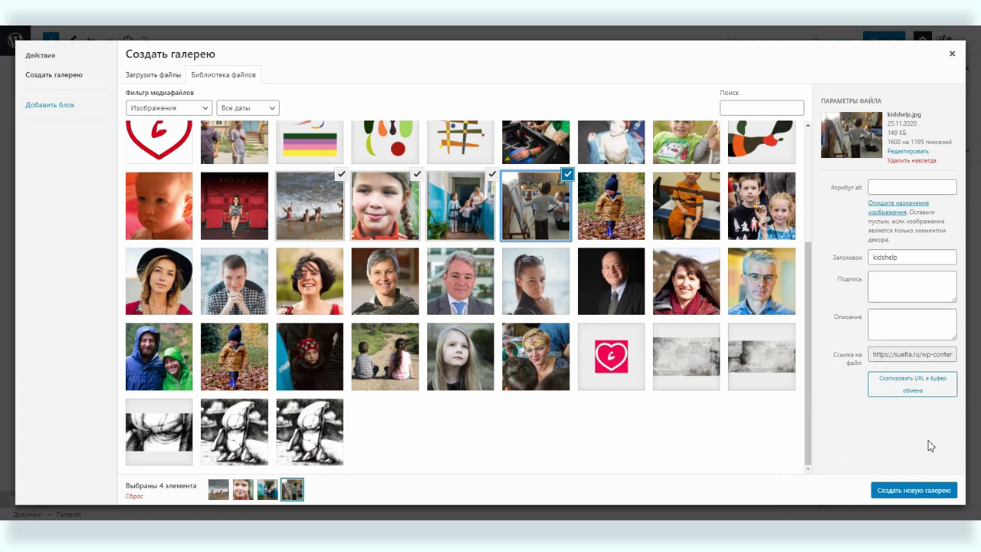
{"action": "left_click", "coordinate": [897, 489]}
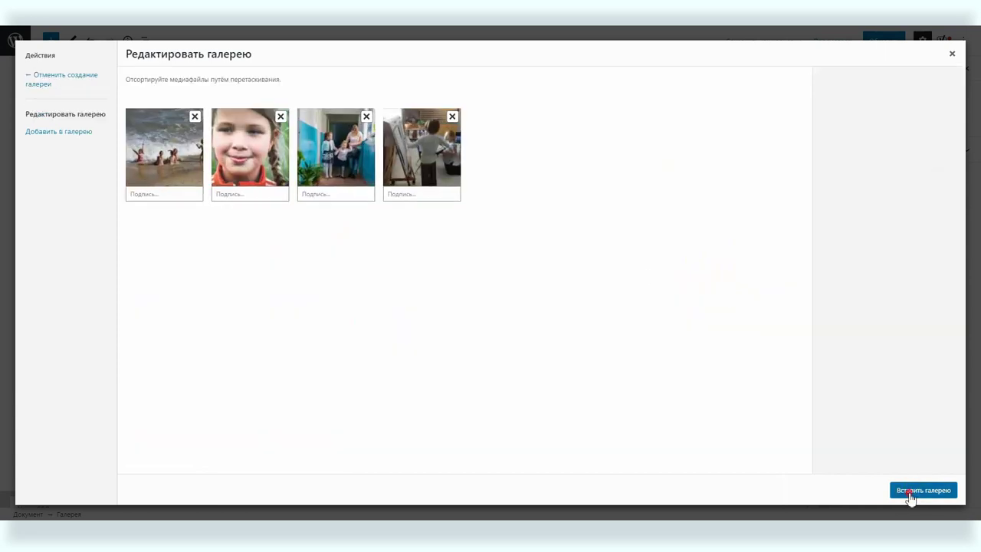
{"action": "left_click", "coordinate": [910, 494]}
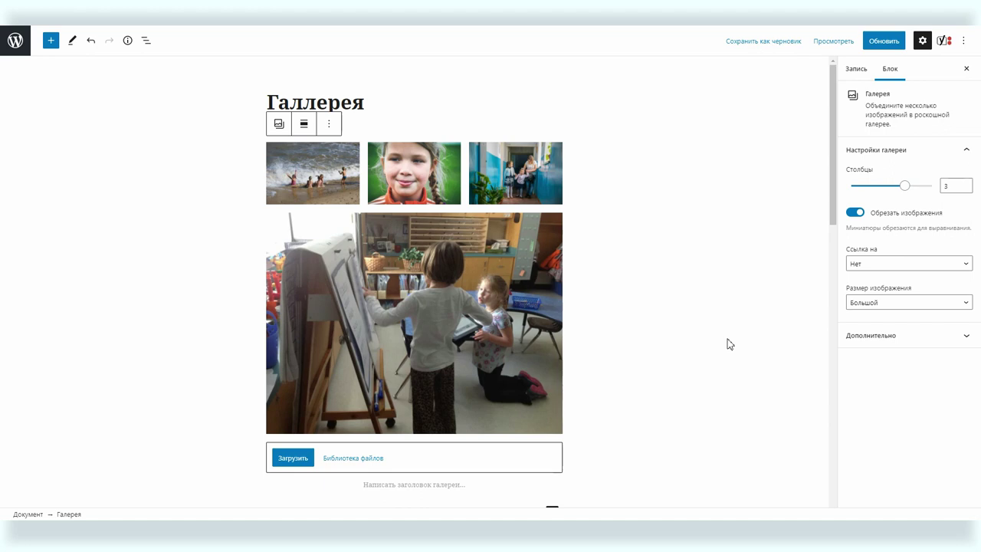
Step: Link the gallery images to their media files (Медиафайл) and update the post
{"action": "left_click", "coordinate": [868, 267]}
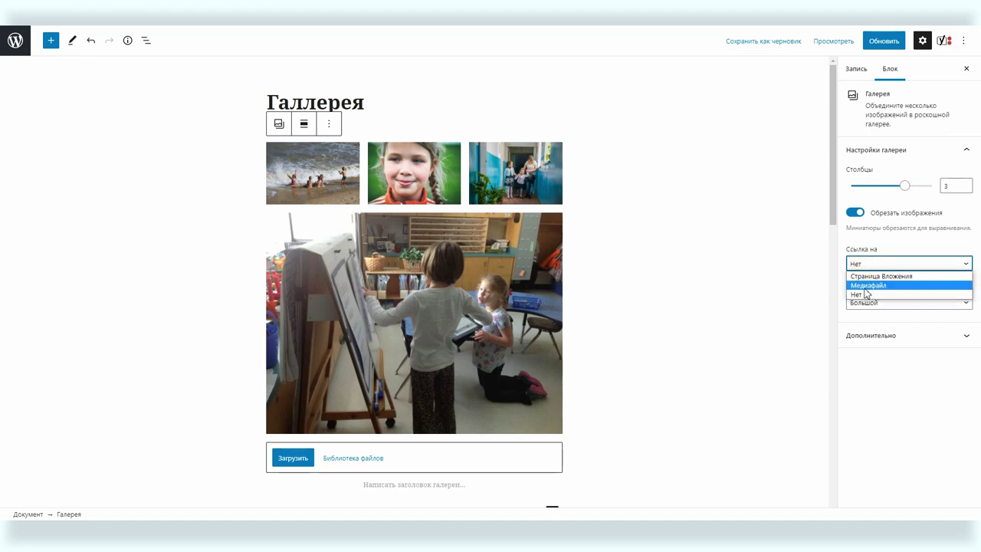
{"action": "left_click", "coordinate": [866, 289]}
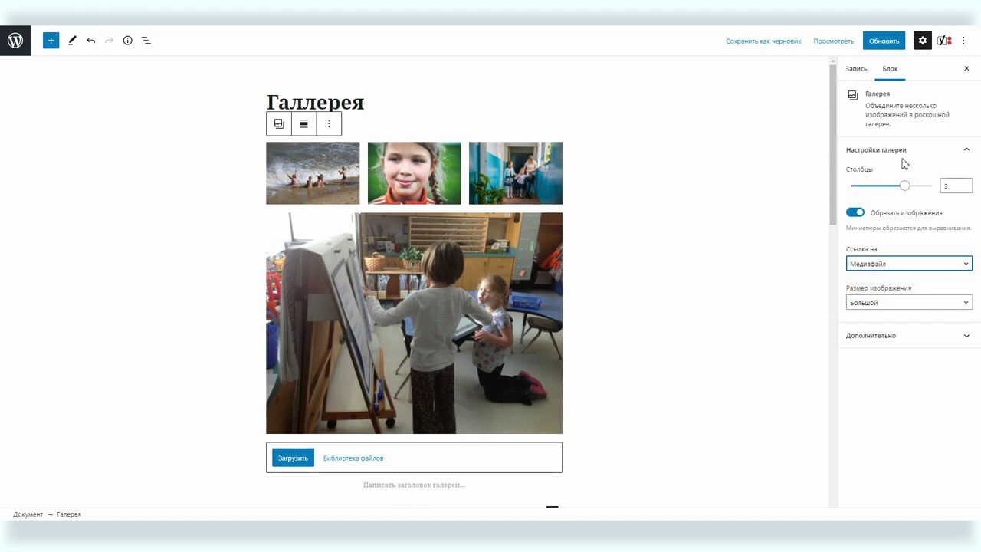
{"action": "left_click", "coordinate": [889, 40]}
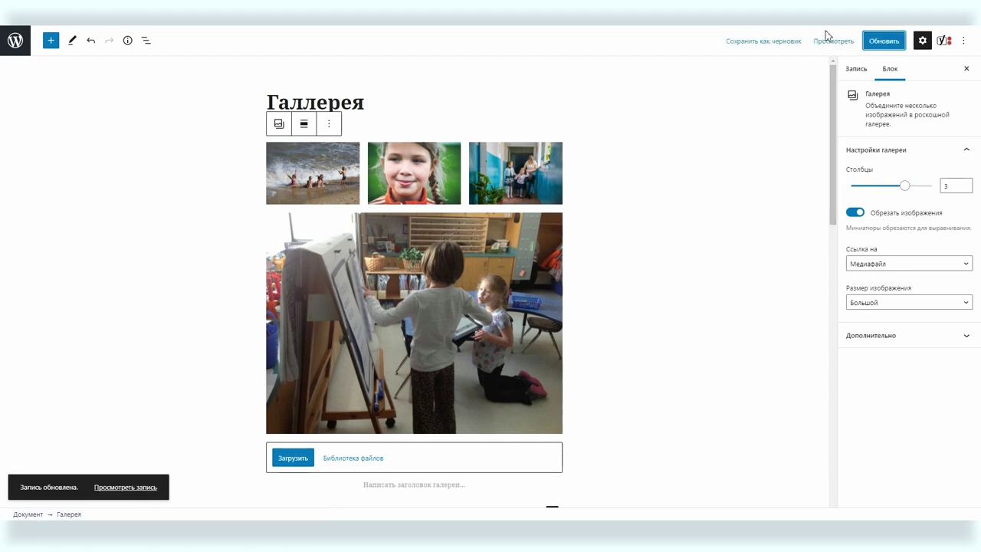
Step: Preview the post on the site and enlarge the gallery images one after another
{"action": "left_click", "coordinate": [821, 40]}
{"action": "left_click", "coordinate": [771, 135]}
{"action": "scroll", "coordinate": [650, 164], "scroll_direction": "down", "scroll_amount": 6}
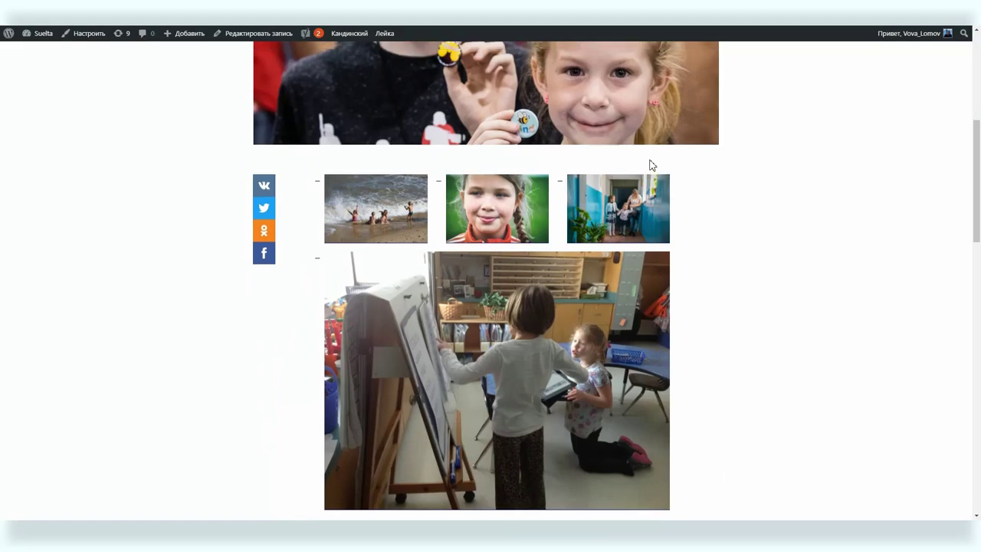
{"action": "scroll", "coordinate": [459, 184], "scroll_direction": "up", "scroll_amount": 2}
{"action": "left_click", "coordinate": [387, 203]}
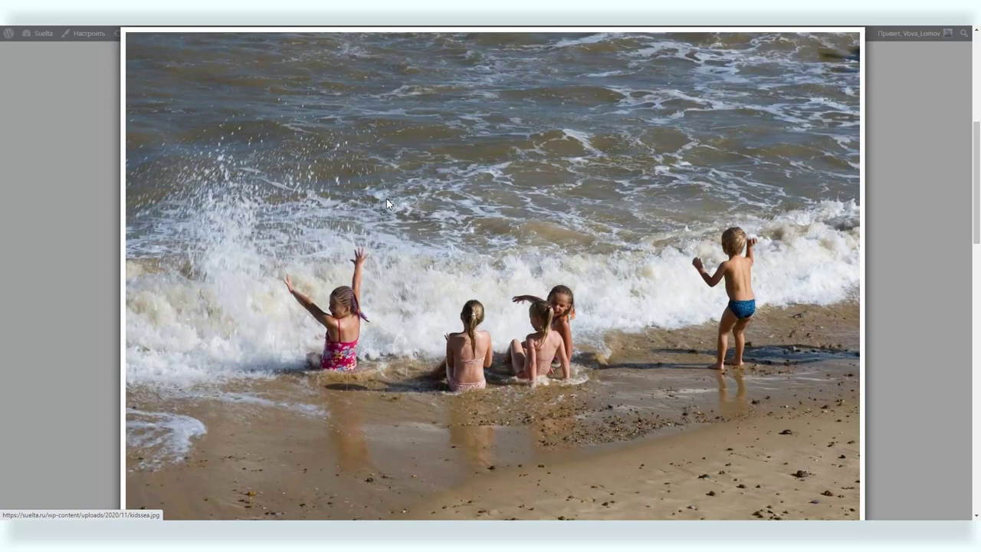
{"action": "left_click", "coordinate": [839, 35]}
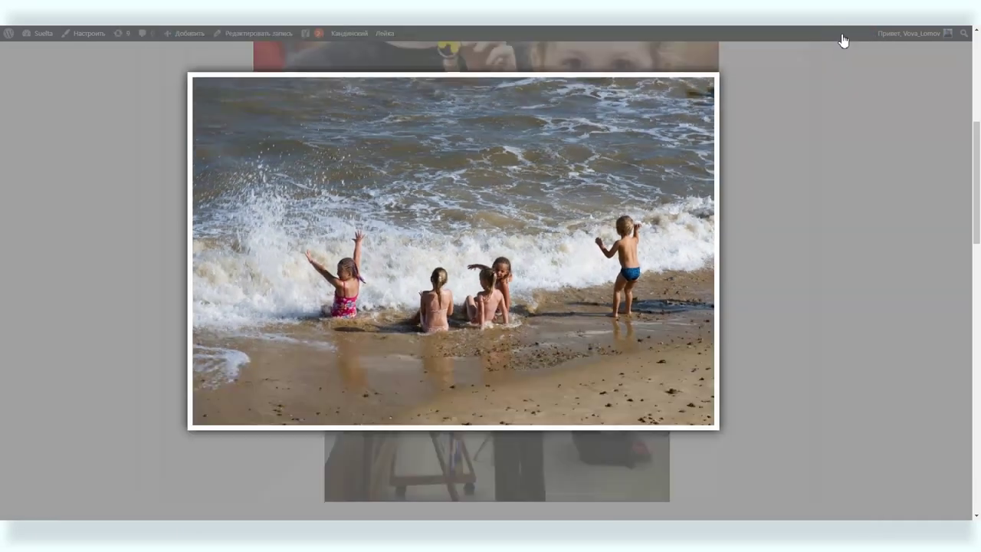
{"action": "left_click", "coordinate": [497, 199]}
{"action": "left_click", "coordinate": [521, 331]}
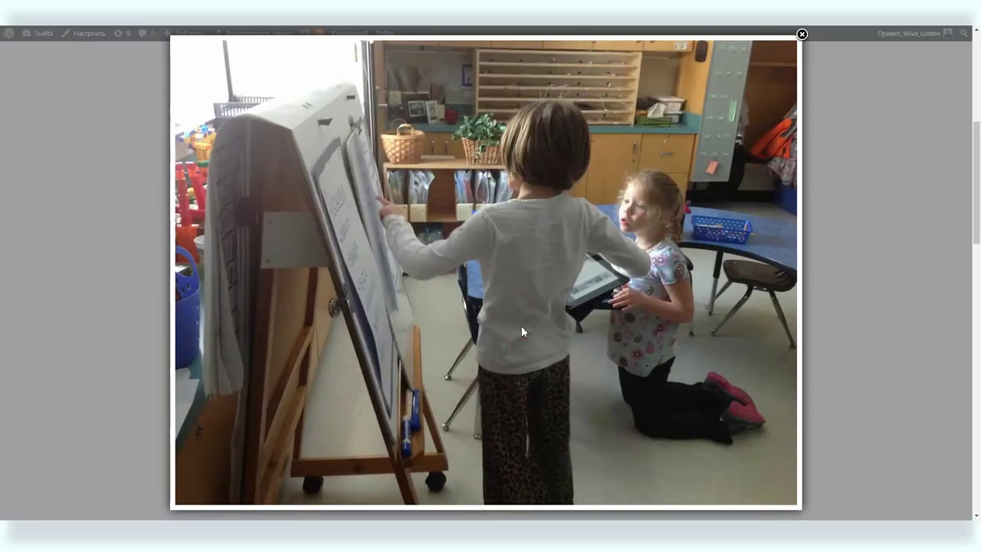
{"action": "left_click", "coordinate": [801, 33]}
{"action": "left_click", "coordinate": [617, 200]}
{"action": "left_click", "coordinate": [752, 95]}
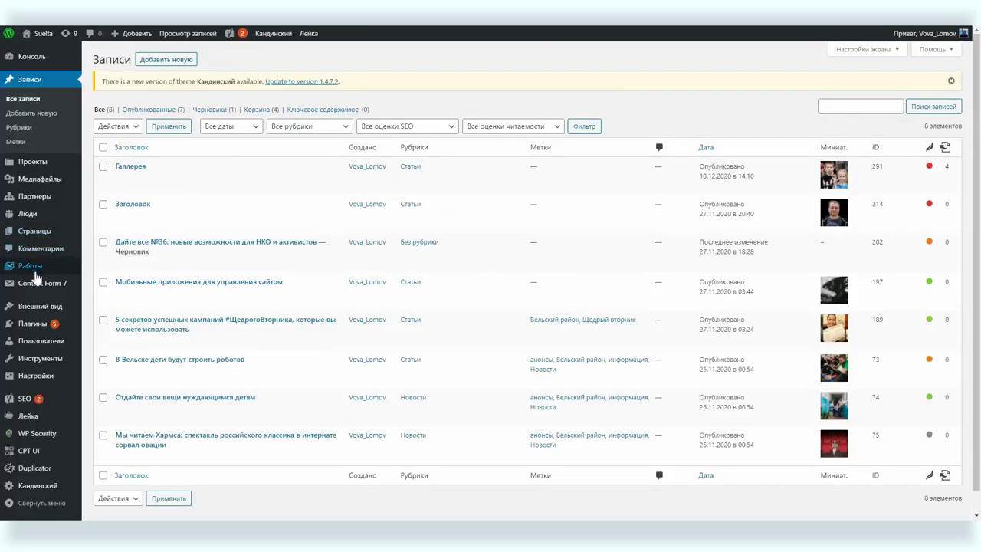
Step: Reopen the "Галлерея" post, add a Contact Form 7 block with "Контактная Форма 1" below the gallery, and update the post
{"action": "mouse_move", "coordinate": [35, 291]}
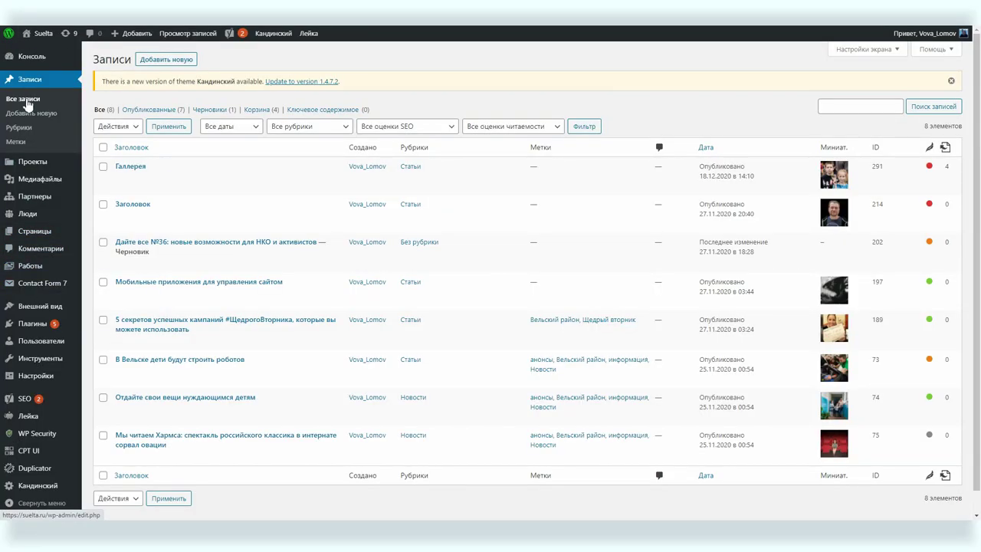
{"action": "left_click", "coordinate": [127, 180]}
{"action": "scroll", "coordinate": [510, 268], "scroll_direction": "down", "scroll_amount": 4}
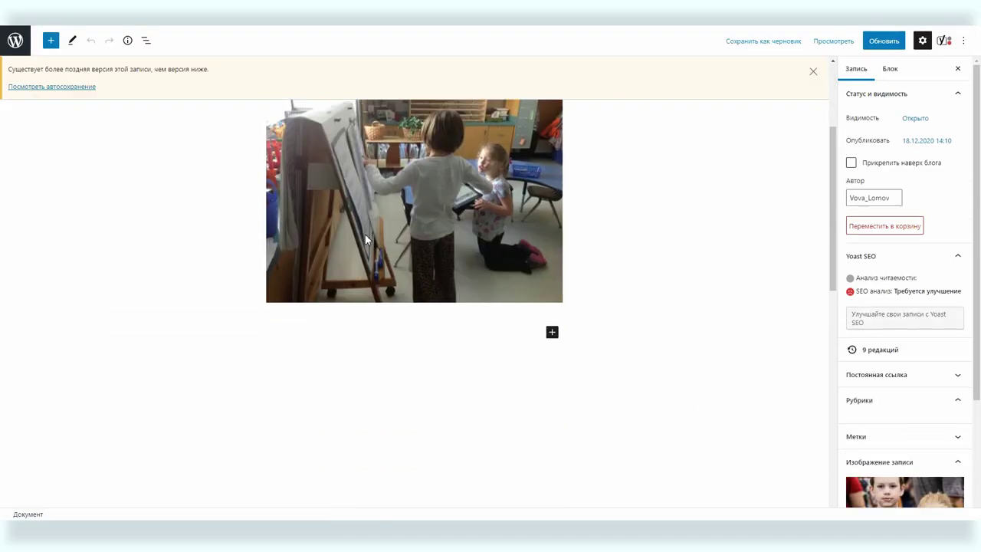
{"action": "left_click", "coordinate": [554, 251]}
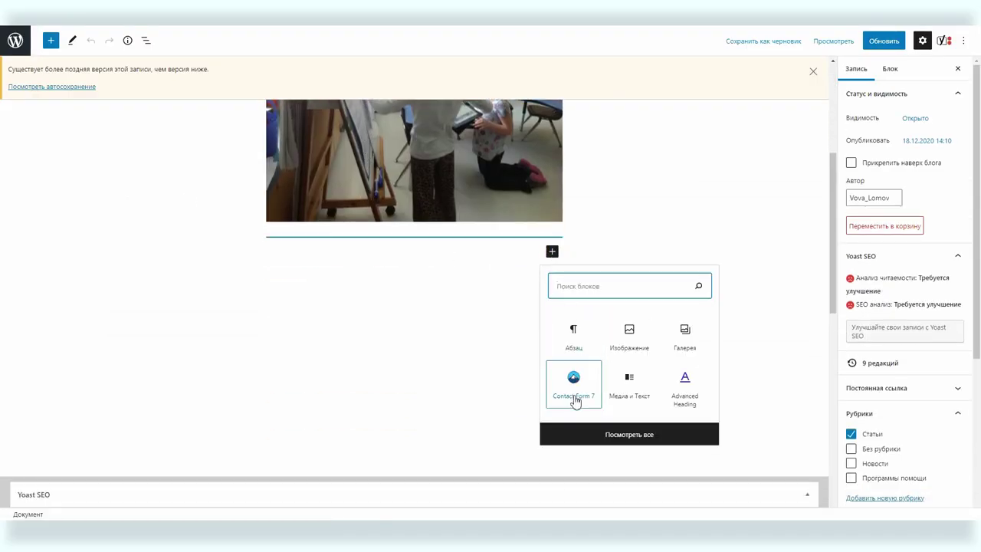
{"action": "left_click", "coordinate": [569, 391]}
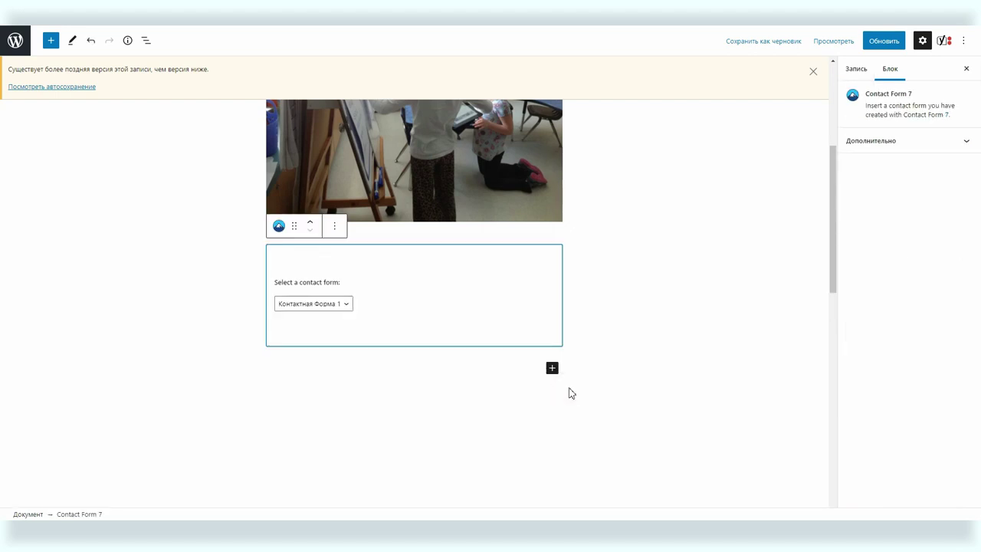
{"action": "left_click", "coordinate": [307, 305]}
{"action": "left_click", "coordinate": [307, 313]}
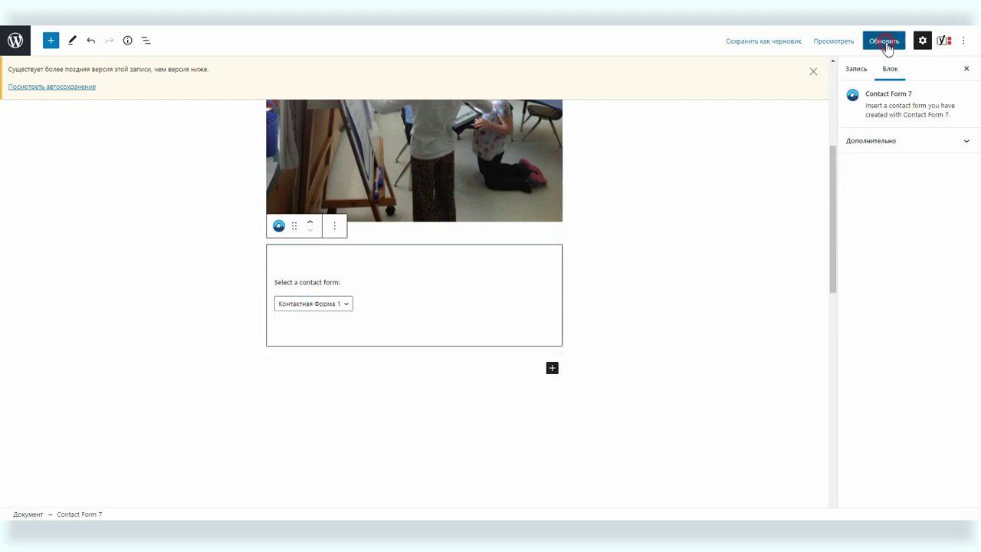
{"action": "left_click", "coordinate": [886, 42]}
Step: Open the published post and submit its contact form with the sender's name and e-mail, the subject "Привет 3" and a self-introduction message
{"action": "left_click", "coordinate": [145, 488]}
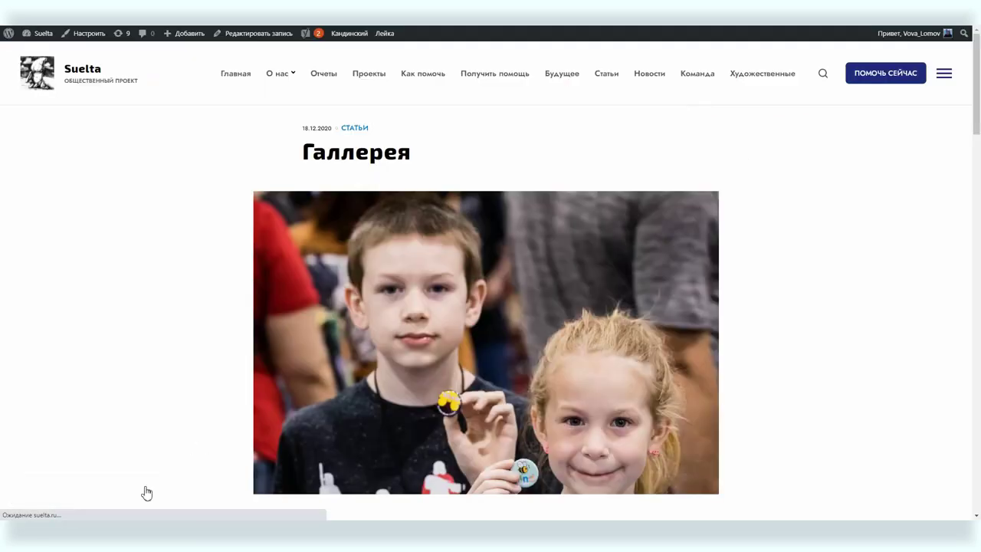
{"action": "scroll", "coordinate": [144, 491], "scroll_direction": "down", "scroll_amount": 10}
{"action": "scroll", "coordinate": [350, 252], "scroll_direction": "down", "scroll_amount": 2}
{"action": "scroll", "coordinate": [248, 357], "scroll_direction": "up", "scroll_amount": 1}
{"action": "left_click", "coordinate": [363, 88]}
{"action": "left_click", "coordinate": [363, 107]}
{"action": "left_click", "coordinate": [347, 164]}
{"action": "left_click", "coordinate": [338, 195]}
{"action": "left_click", "coordinate": [351, 226]}
{"action": "type", "text": "Я Вова Ломов"}
{"action": "left_click", "coordinate": [341, 443]}
{"action": "left_click", "coordinate": [378, 442]}
{"action": "left_click", "coordinate": [372, 365]}
{"action": "left_click", "coordinate": [314, 467]}
{"action": "scroll", "coordinate": [501, 293], "scroll_direction": "down", "scroll_amount": 3}
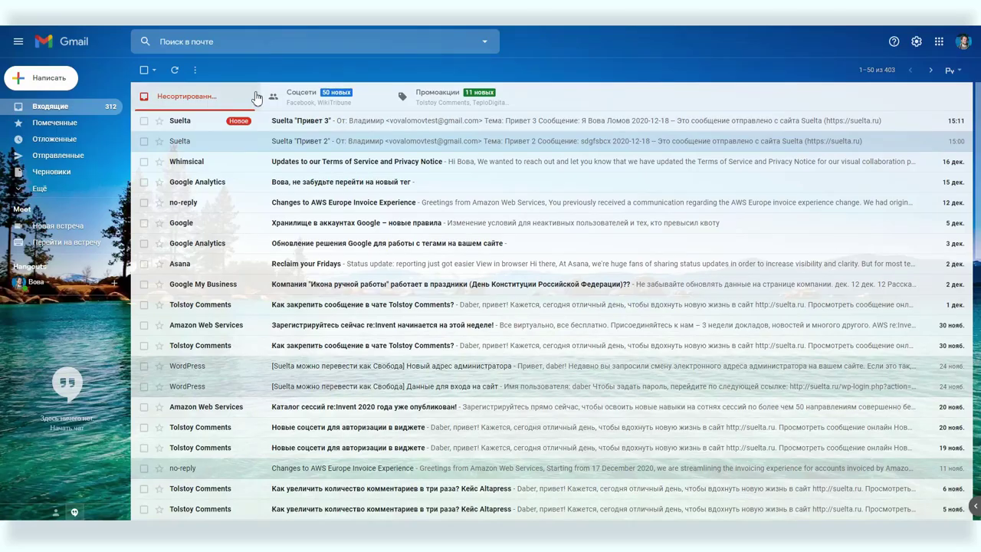
Step: Switch to Gmail and open the "Привет 3" message sent from the site's contact form
{"action": "left_click", "coordinate": [311, 126]}
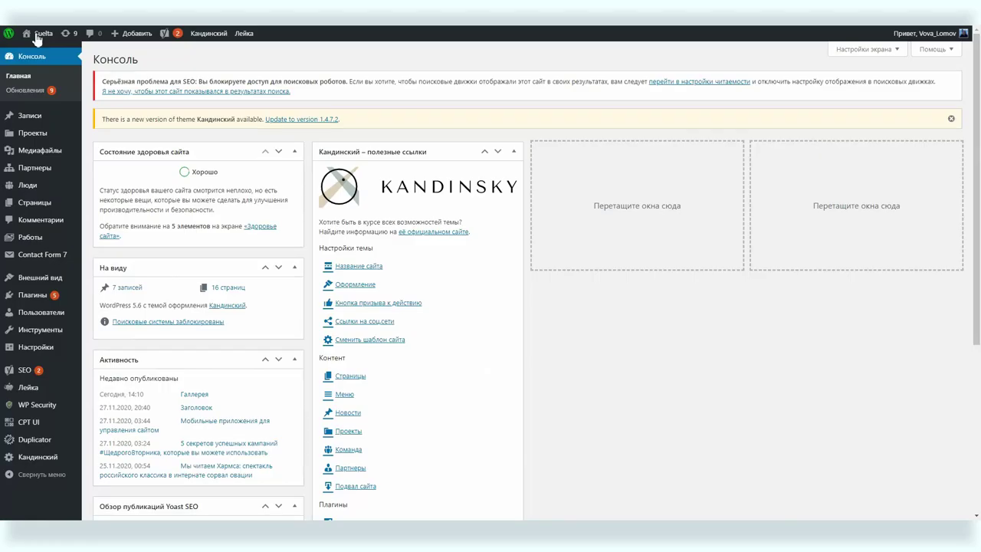
Step: Create a new contact form titled "Форма Два про покупки" and relabel its email field "Оставьте email"
{"action": "mouse_move", "coordinate": [53, 254]}
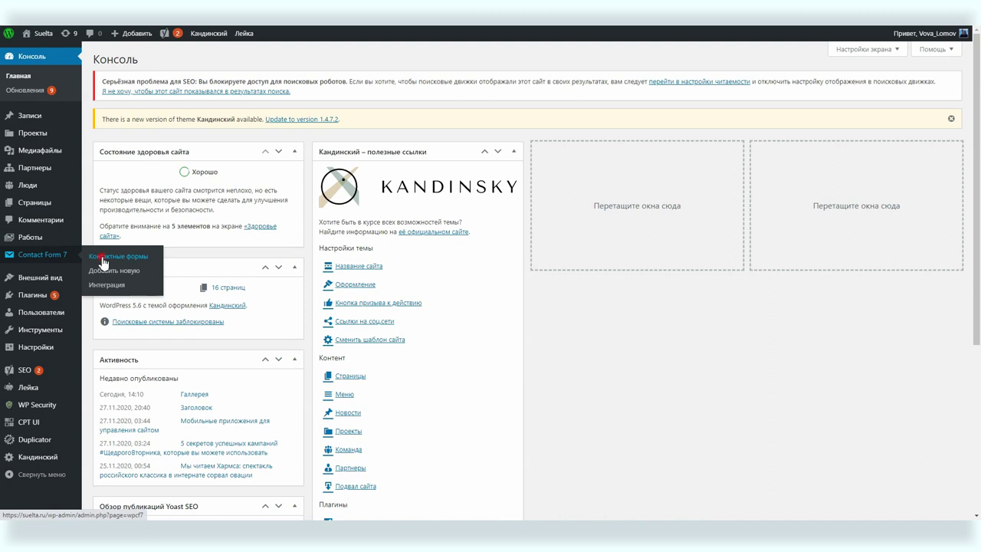
{"action": "left_click", "coordinate": [104, 258]}
{"action": "left_click", "coordinate": [218, 64]}
{"action": "type", "text": "Форма Два про покупки"}
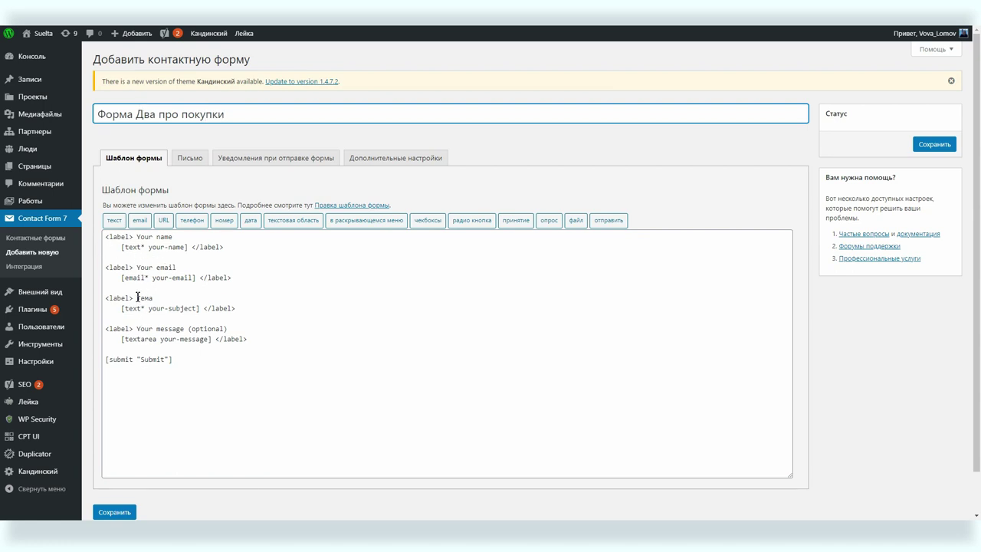
{"action": "double_click", "coordinate": [141, 268]}
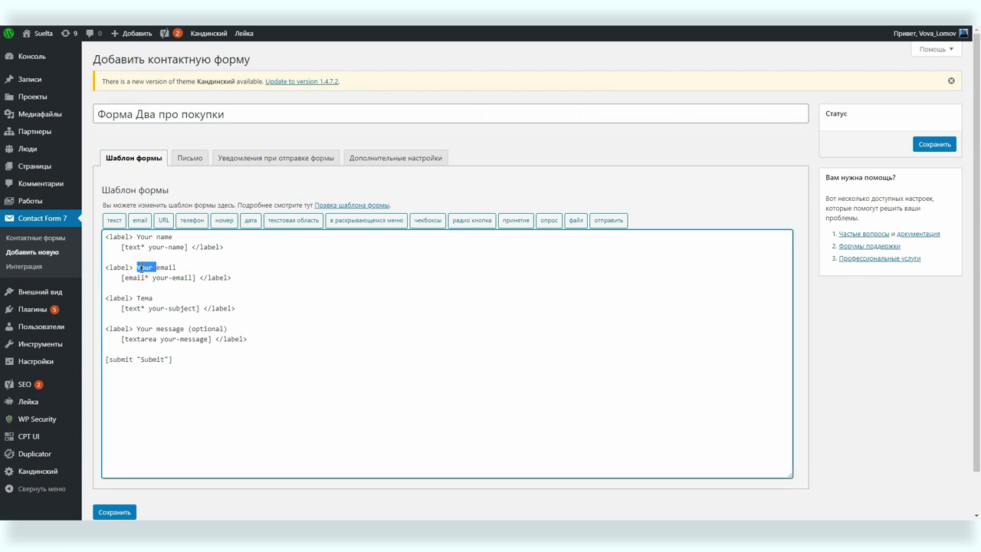
{"action": "type", "text": "От"}
Step: Insert a date tag below the message field with "Дата доставки" as its placeholder, copying its mail tag name
{"action": "left_click", "coordinate": [253, 338]}
{"action": "key", "text": "Return"}
{"action": "key", "text": "Return"}
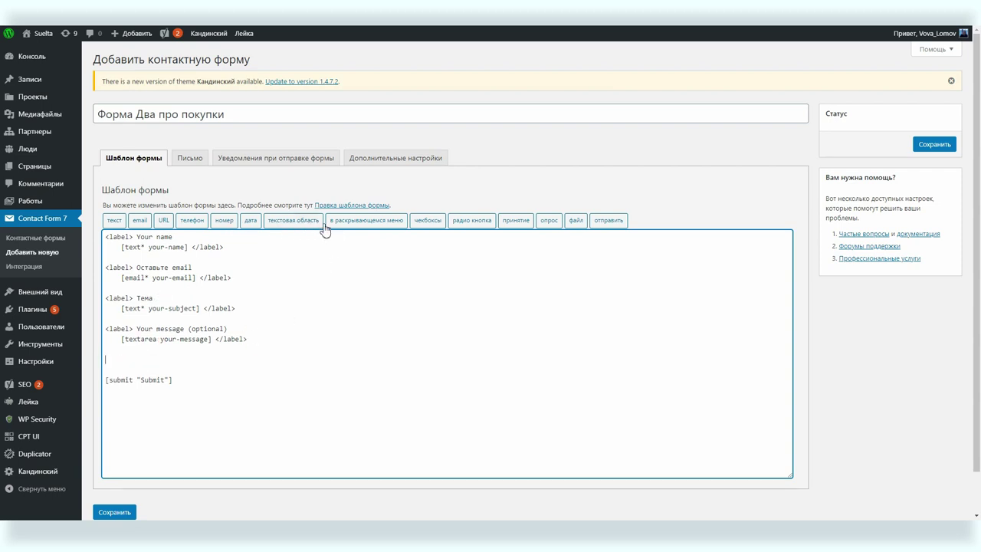
{"action": "left_click", "coordinate": [250, 220]}
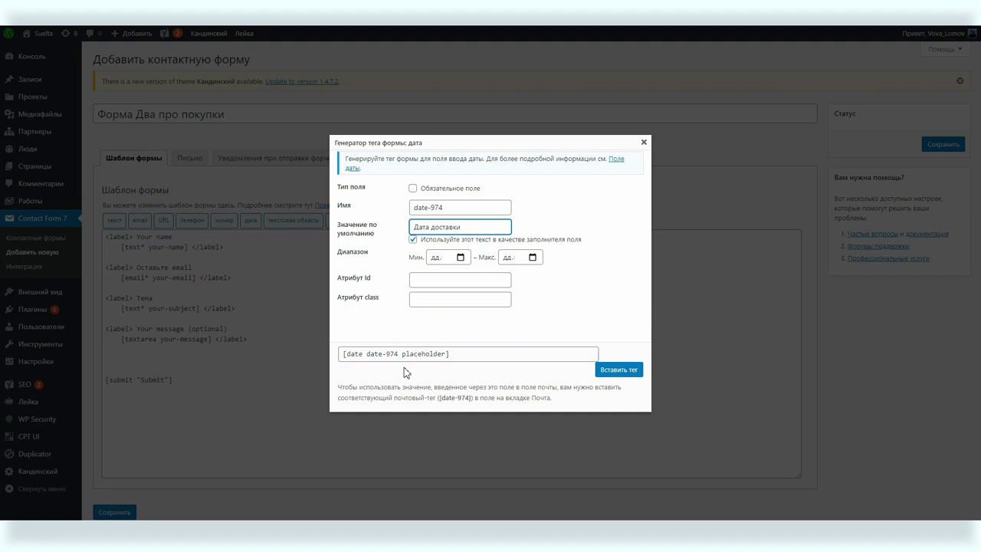
{"action": "left_click_drag", "start_coordinate": [438, 398], "coordinate": [471, 398]}
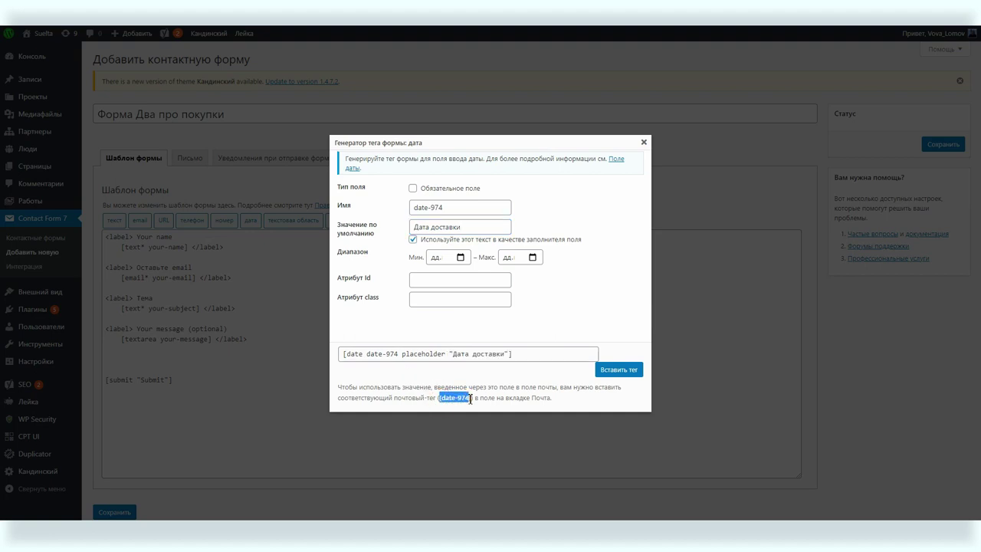
{"action": "left_click", "coordinate": [620, 371]}
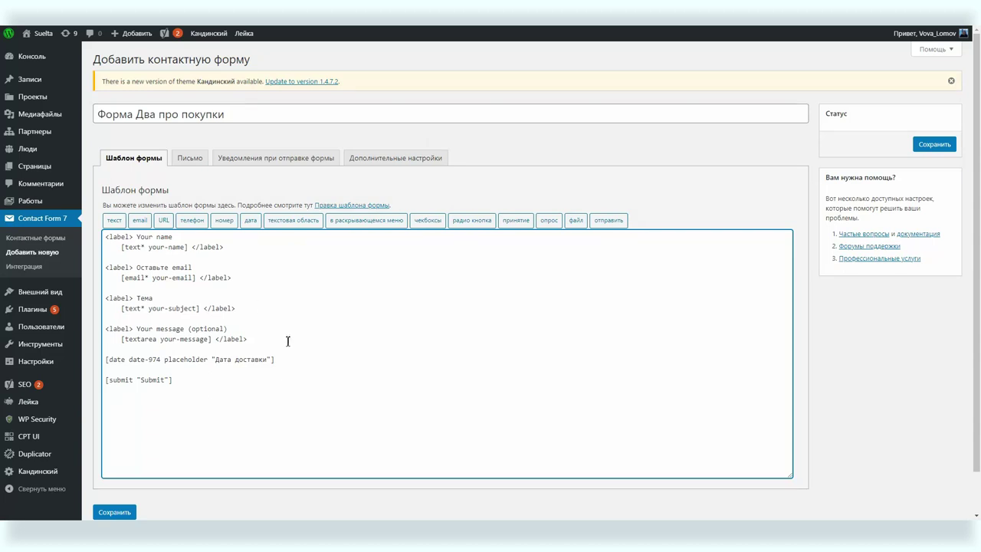
Step: Add the line "Дата доставки:" followed by [date-974] below [your-message] in the mail body template
{"action": "left_click", "coordinate": [186, 158]}
{"action": "scroll", "coordinate": [216, 291], "scroll_direction": "down", "scroll_amount": 2}
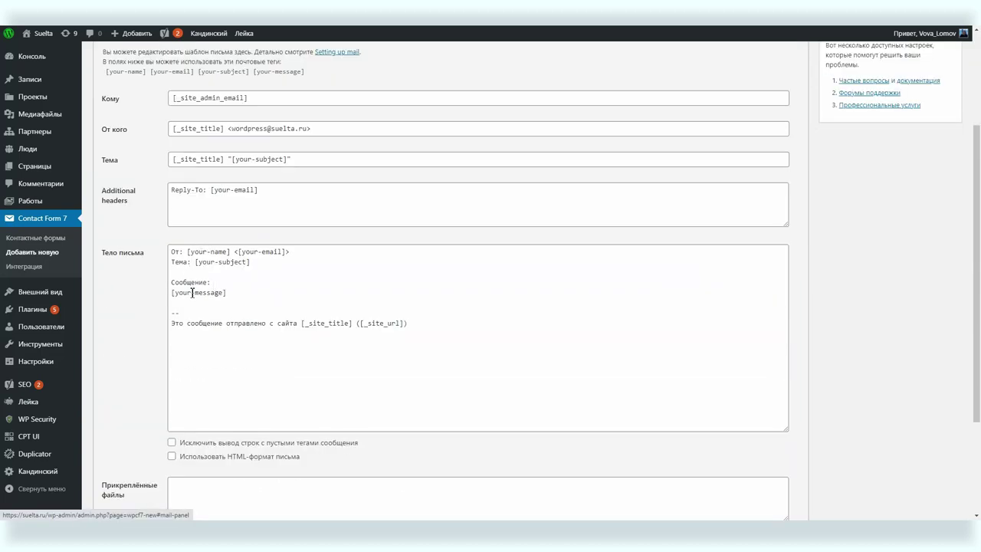
{"action": "left_click", "coordinate": [277, 308]}
{"action": "key", "text": "Return"}
{"action": "key", "text": "Return"}
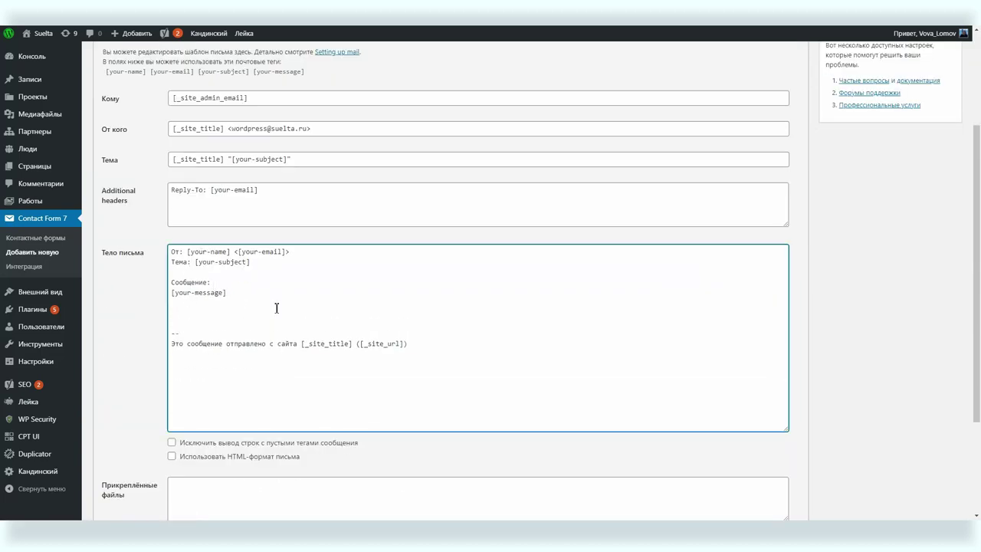
{"action": "key", "text": "Return"}
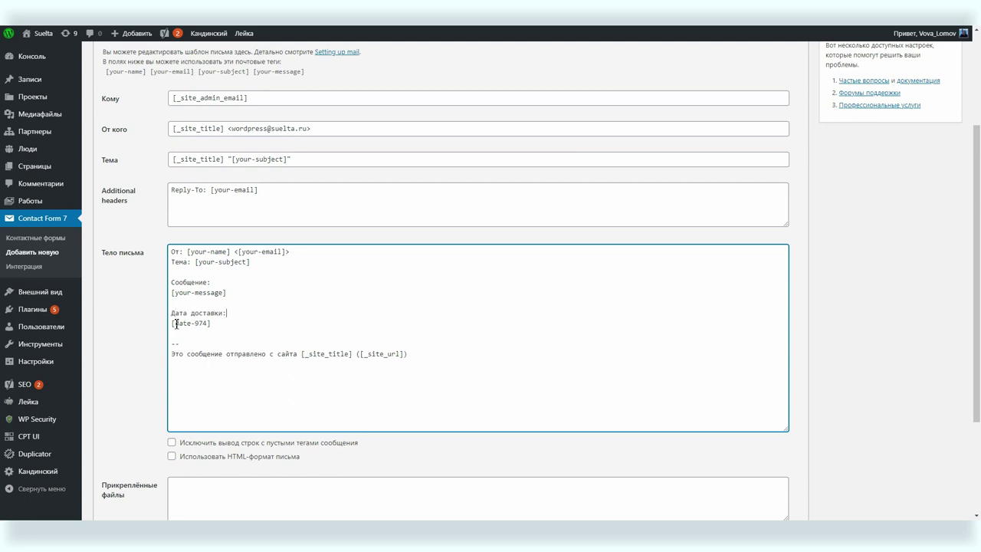
Step: Wrap the date tag in the form template in opening and closing label tags copied from the message field
{"action": "scroll", "coordinate": [270, 322], "scroll_direction": "up", "scroll_amount": 2}
{"action": "left_click", "coordinate": [130, 112]}
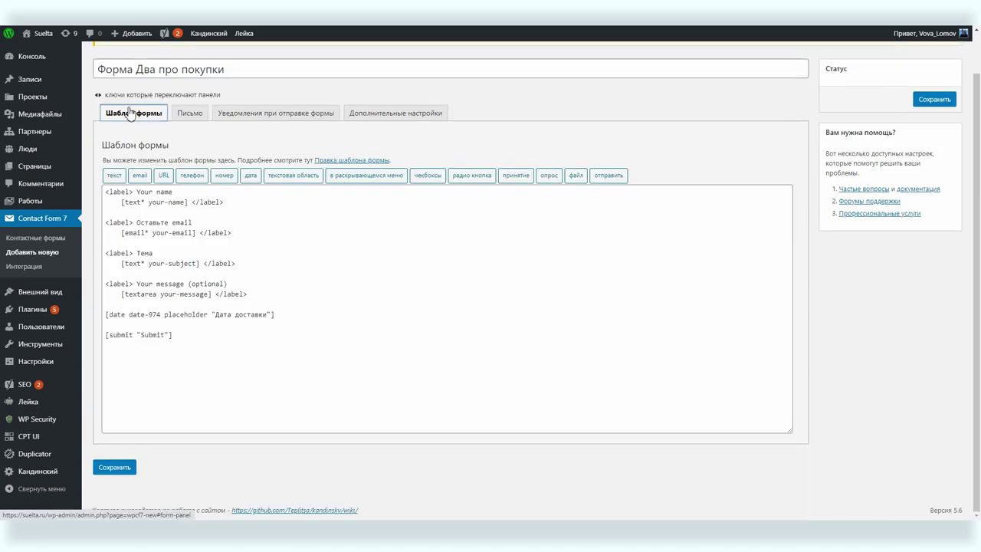
{"action": "double_click", "coordinate": [129, 283]}
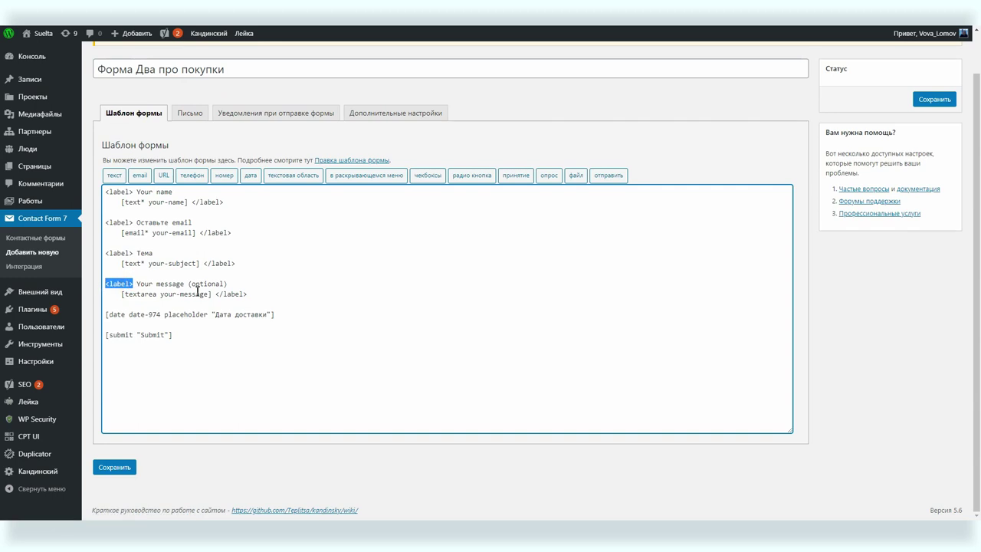
{"action": "key", "text": "ctrl+c"}
{"action": "left_click", "coordinate": [112, 304]}
{"action": "key", "text": "ctrl+v"}
{"action": "left_click_drag", "start_coordinate": [214, 293], "coordinate": [247, 294]}
{"action": "key", "text": "ctrl+c"}
{"action": "left_click", "coordinate": [283, 316]}
{"action": "key", "text": "ctrl+v"}
Step: Enter "Укажите, когда Вам удобно принять заказ" as the date field's label text
{"action": "key", "text": "BackSpace"}
{"action": "key", "text": "BackSpace"}
{"action": "key", "text": "BackSpace"}
{"action": "type", "text": "м удобно принят"}
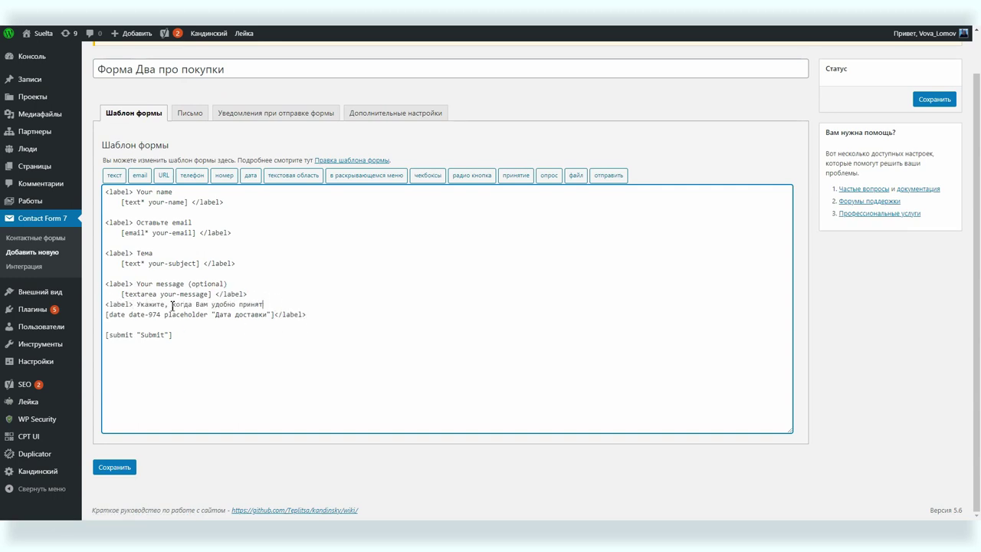
Step: Relabel the message field "Дополнительная информация" and the name field "Ваше имя", separating the date field with a blank line
{"action": "left_click_drag", "start_coordinate": [138, 284], "coordinate": [227, 283]}
{"action": "key", "text": "BackSpace"}
{"action": "left_click", "coordinate": [107, 305]}
{"action": "key", "text": "Return"}
{"action": "left_click_drag", "start_coordinate": [137, 192], "coordinate": [173, 191]}
{"action": "type", "text": "Ваше имя"}
Step: Add the placeholder "Укажите здесь" to the message field's textarea tag and save the contact form
{"action": "left_click_drag", "start_coordinate": [164, 325], "coordinate": [314, 294]}
{"action": "key", "text": "ctrl+c"}
{"action": "left_click", "coordinate": [212, 293]}
{"action": "key", "text": "ctrl+v"}
{"action": "type", "text": "Укажите здесь"}
{"action": "left_click", "coordinate": [114, 467]}
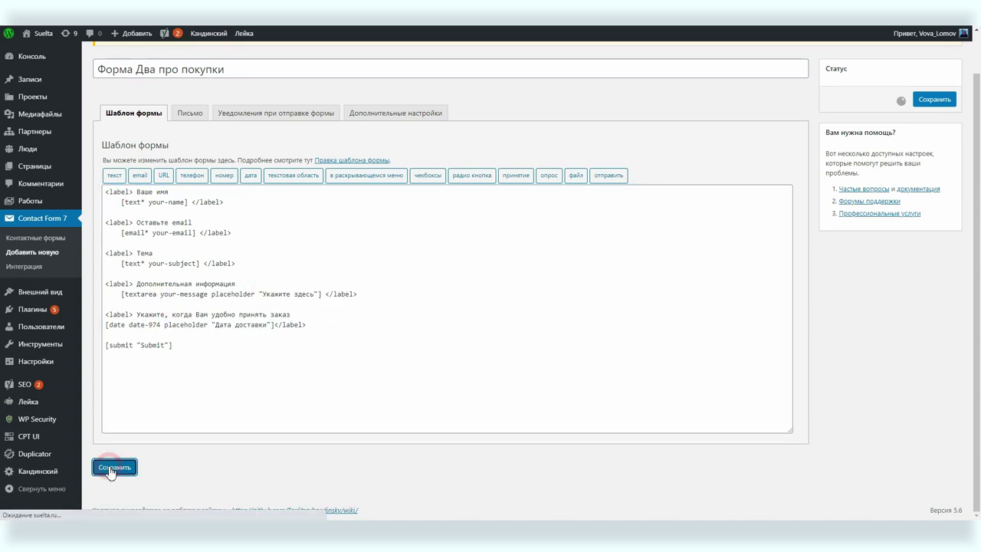
Step: Open the "Галлерея" post for editing and remove the contact form block below the gallery
{"action": "left_click", "coordinate": [29, 82]}
{"action": "left_click", "coordinate": [130, 178]}
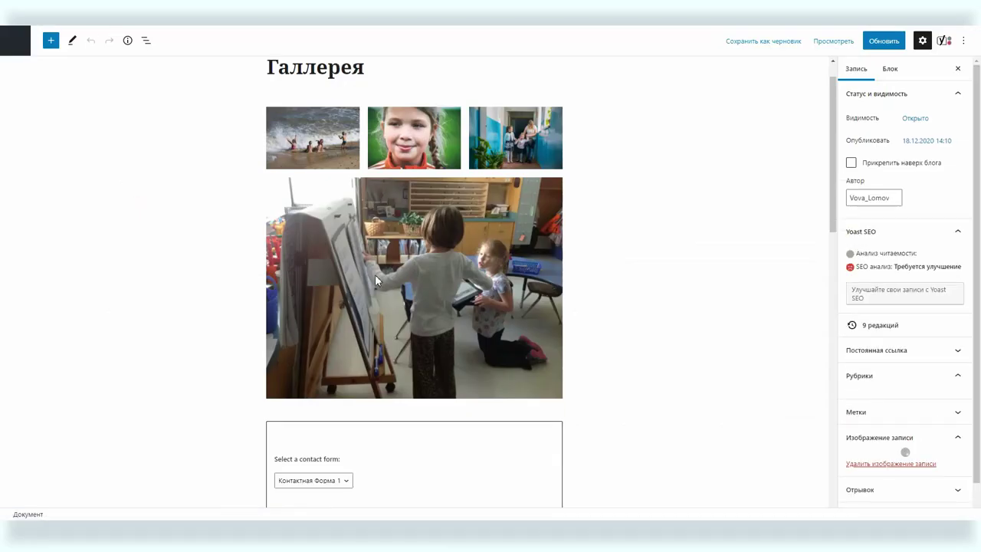
{"action": "scroll", "coordinate": [460, 306], "scroll_direction": "down", "scroll_amount": 5}
{"action": "left_click", "coordinate": [466, 313]}
{"action": "key", "text": "Delete"}
Step: Insert a Contact Form 7 block below the gallery, choose the form "Форма Два про покупки" and update the post
{"action": "left_click", "coordinate": [552, 259]}
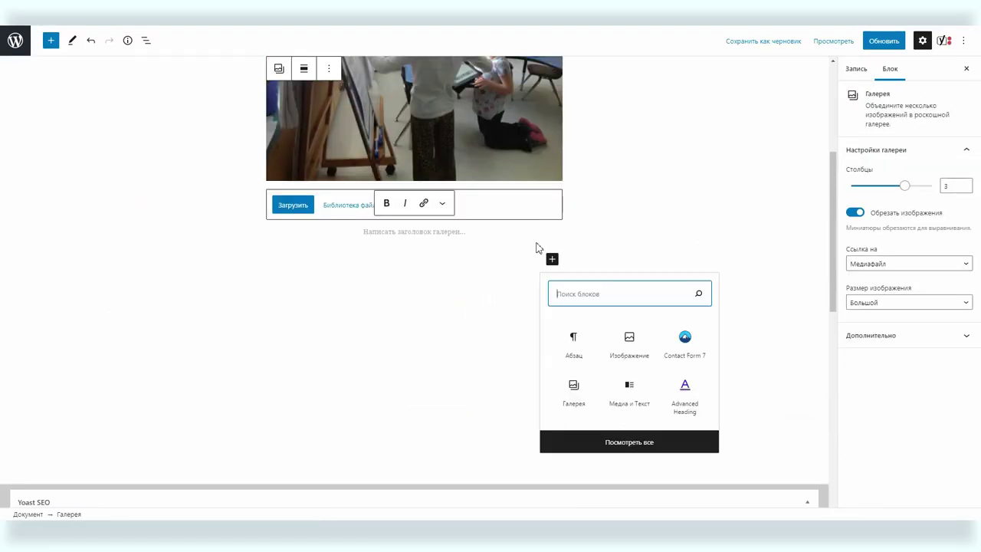
{"action": "left_click", "coordinate": [683, 332]}
{"action": "left_click", "coordinate": [324, 263]}
{"action": "left_click", "coordinate": [307, 284]}
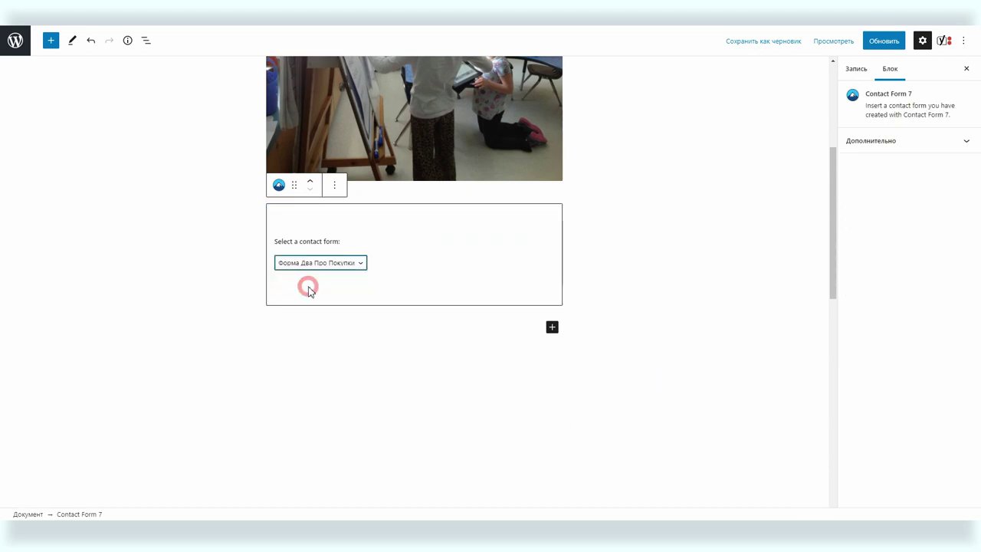
{"action": "left_click", "coordinate": [874, 46]}
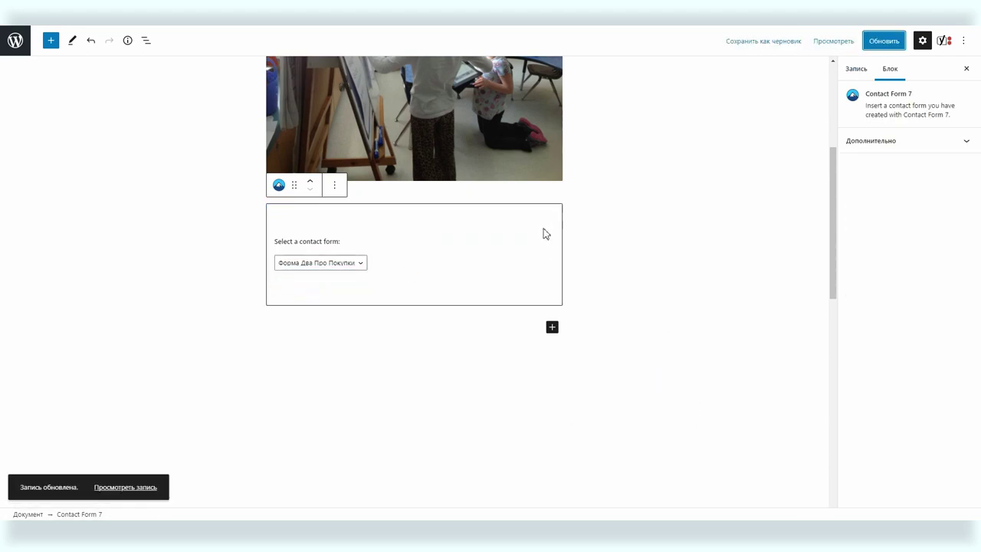
Step: Preview the post in the browser and examine the new contact form's fields below the gallery
{"action": "left_click", "coordinate": [834, 38]}
{"action": "left_click", "coordinate": [769, 134]}
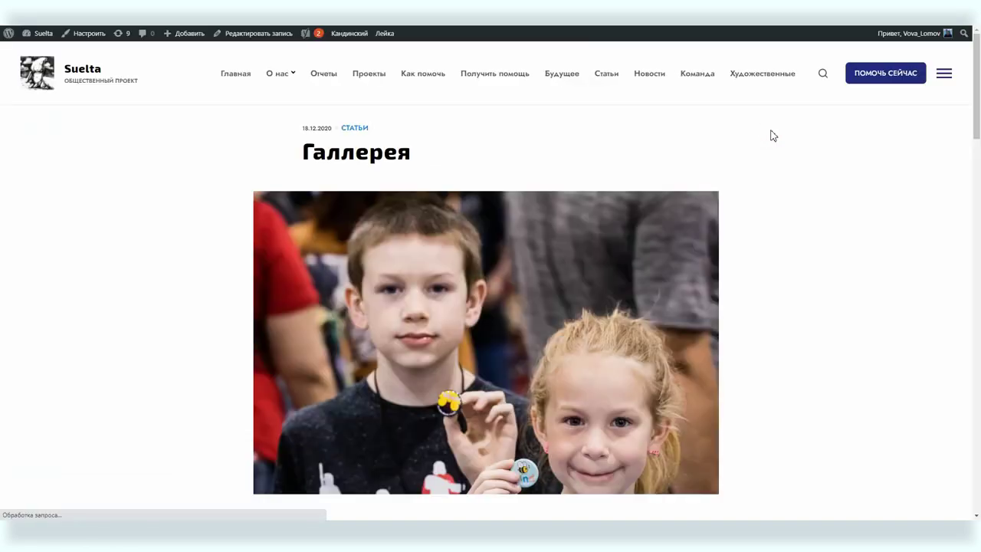
{"action": "scroll", "coordinate": [677, 195], "scroll_direction": "down", "scroll_amount": 3}
{"action": "scroll", "coordinate": [677, 195], "scroll_direction": "down", "scroll_amount": 7}
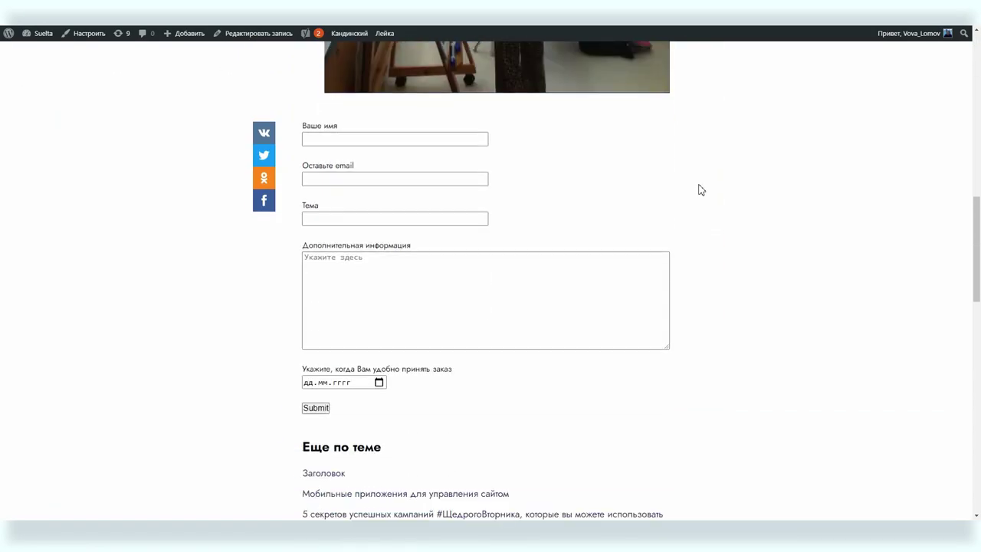
{"action": "scroll", "coordinate": [688, 192], "scroll_direction": "down", "scroll_amount": 1}
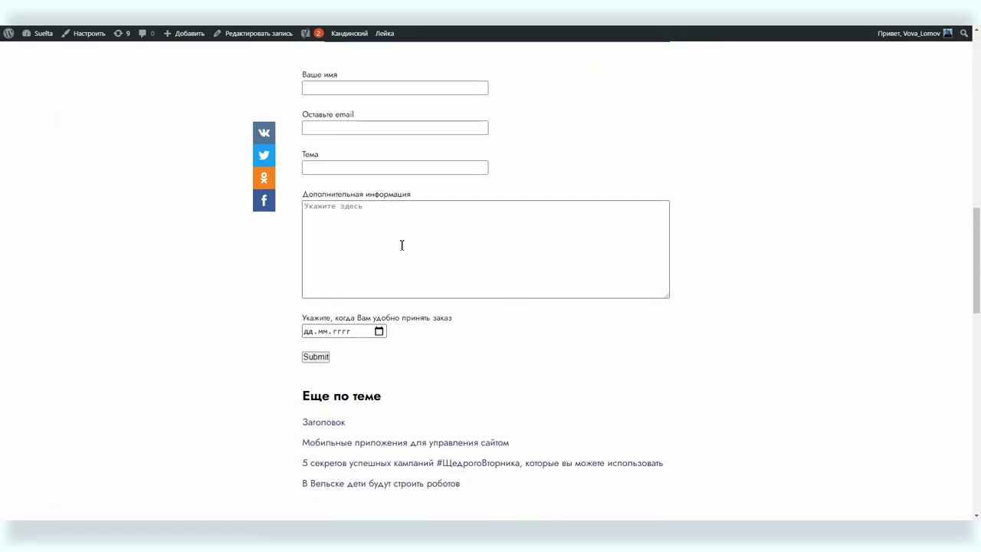
{"action": "scroll", "coordinate": [386, 241], "scroll_direction": "up", "scroll_amount": 1}
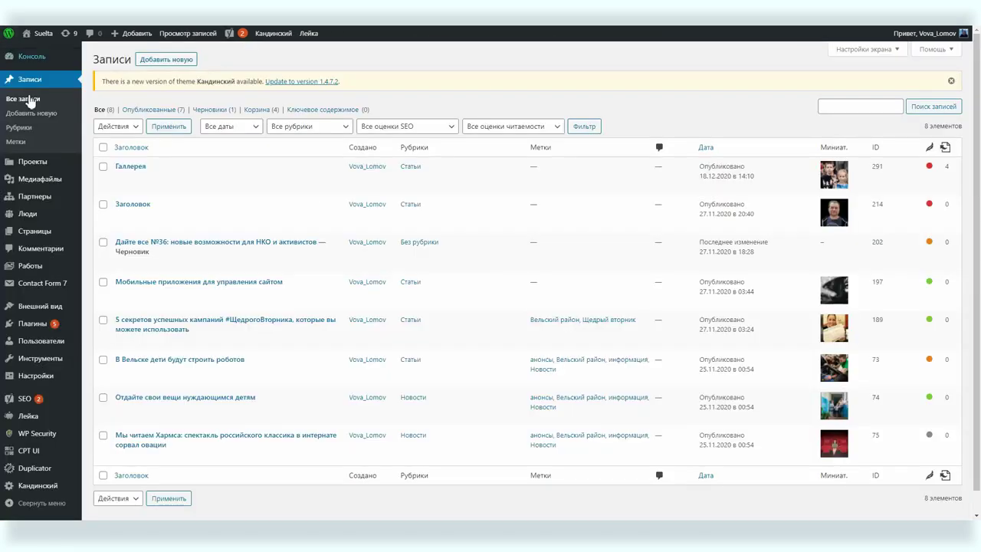
Step: Open the mail settings of the contact form "Форма Два про покупки"
{"action": "mouse_move", "coordinate": [46, 283]}
{"action": "left_click", "coordinate": [107, 286]}
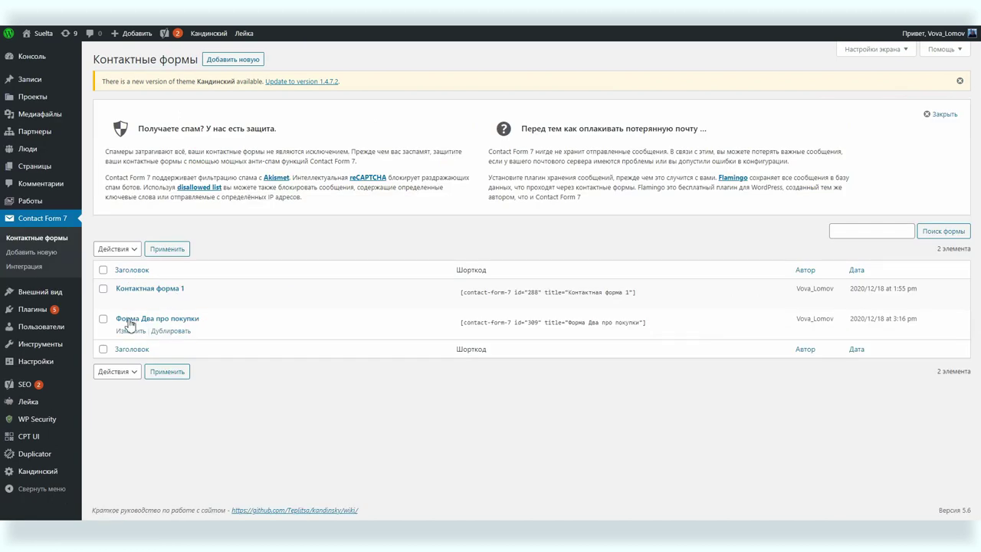
{"action": "left_click", "coordinate": [127, 334]}
{"action": "left_click", "coordinate": [187, 192]}
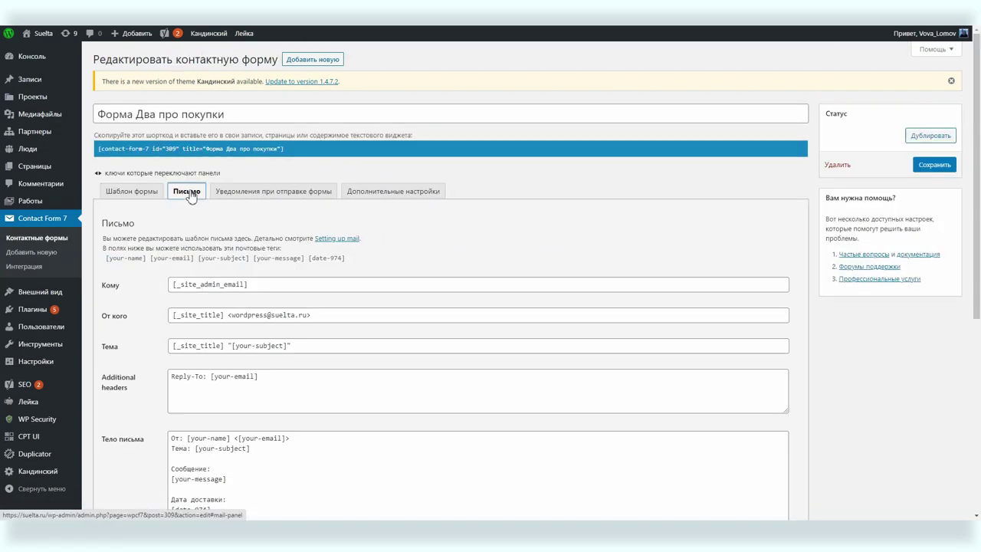
Step: Replace the mail template's recipient with the site owner's e-mail address and save the contact form
{"action": "scroll", "coordinate": [186, 192], "scroll_direction": "down", "scroll_amount": 3}
{"action": "left_click", "coordinate": [178, 182]}
{"action": "key", "text": "ctrl+a"}
{"action": "type", "text": "vo"}
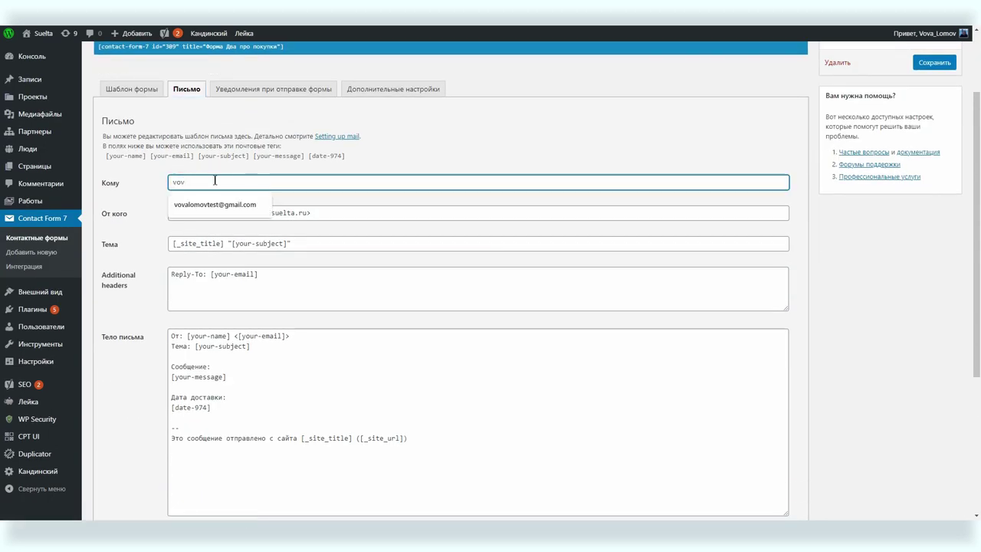
{"action": "key", "text": "Down"}
{"action": "key", "text": "Return"}
{"action": "left_click", "coordinate": [930, 62]}
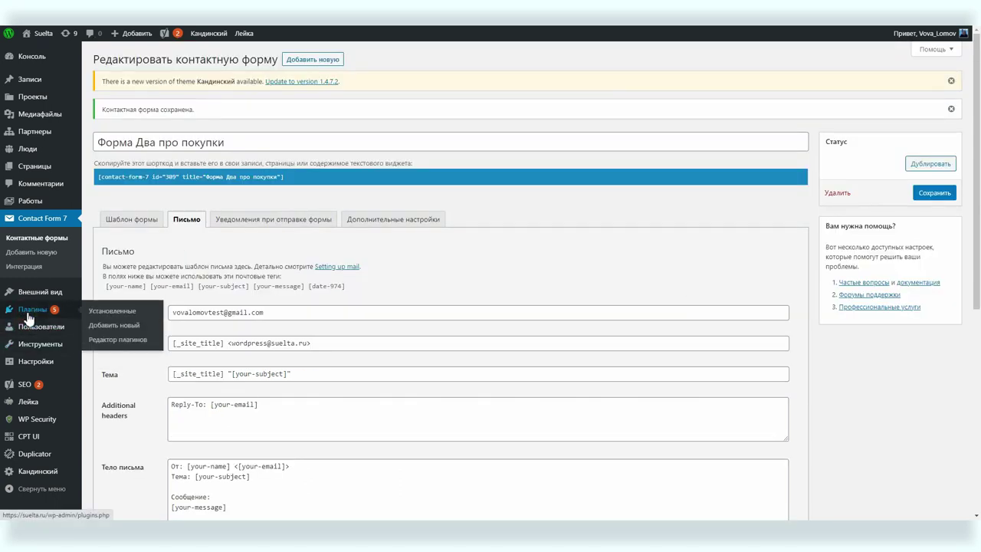
Step: Find the Flamingo plugin in the list of installed plugins
{"action": "left_click", "coordinate": [29, 316]}
{"action": "scroll", "coordinate": [258, 276], "scroll_direction": "down", "scroll_amount": 5}
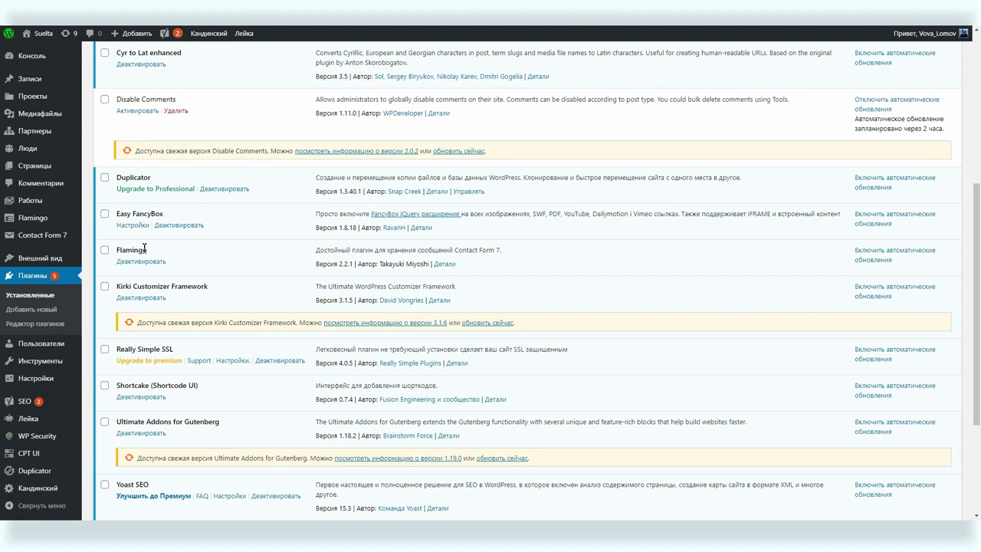
{"action": "left_click_drag", "start_coordinate": [121, 248], "coordinate": [151, 253]}
Step: Open the message "Привет 6" from Flamingo's incoming messages to view its submitted fields
{"action": "left_click", "coordinate": [24, 217]}
{"action": "left_click", "coordinate": [30, 253]}
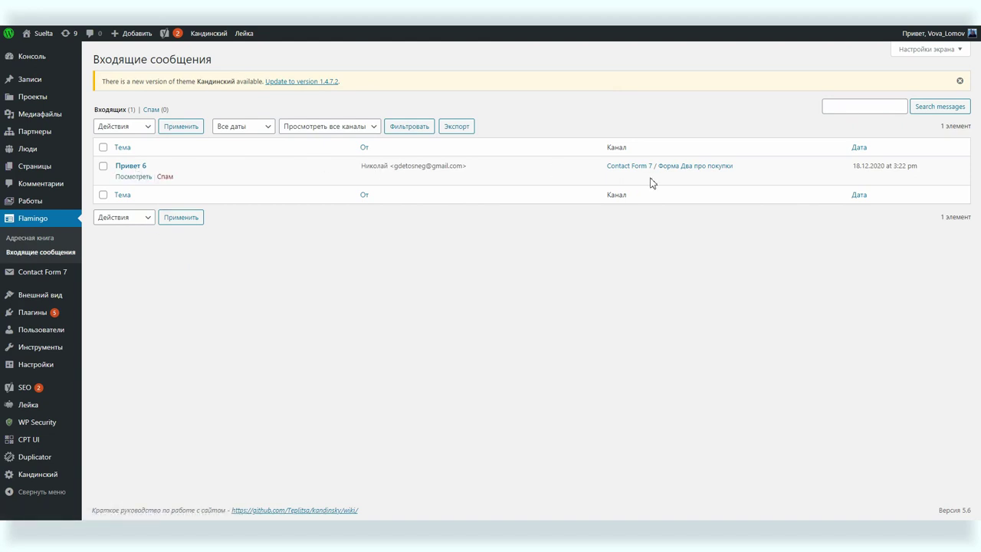
{"action": "left_click", "coordinate": [126, 177]}
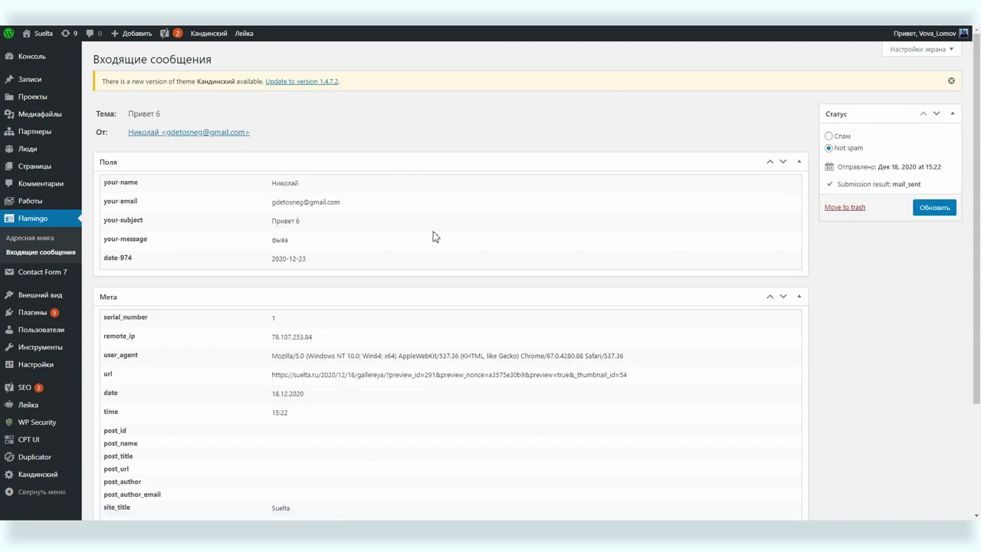
Step: Find Really Simple SSL among the installed plugins and open its settings
{"action": "left_click", "coordinate": [32, 312]}
{"action": "scroll", "coordinate": [259, 303], "scroll_direction": "down", "scroll_amount": 5}
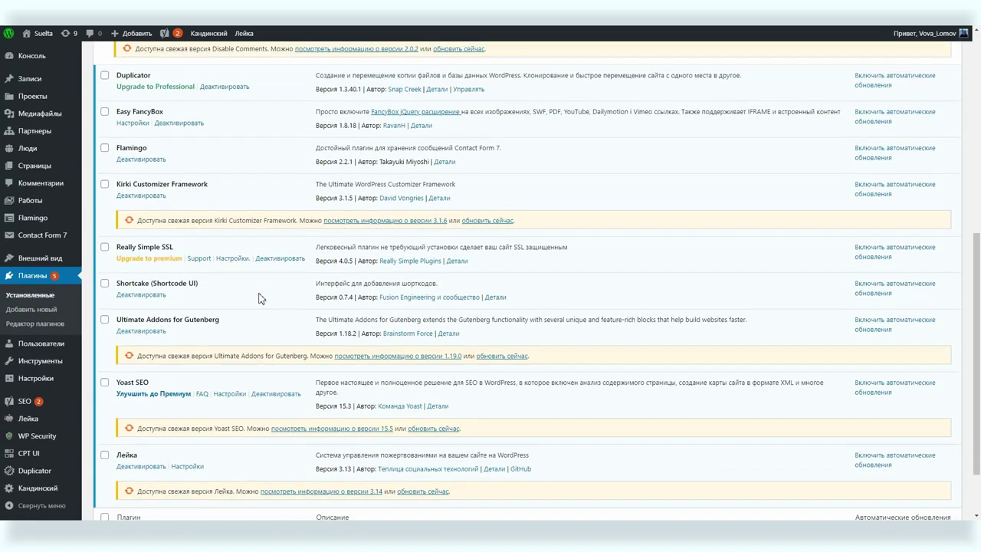
{"action": "left_click", "coordinate": [232, 258]}
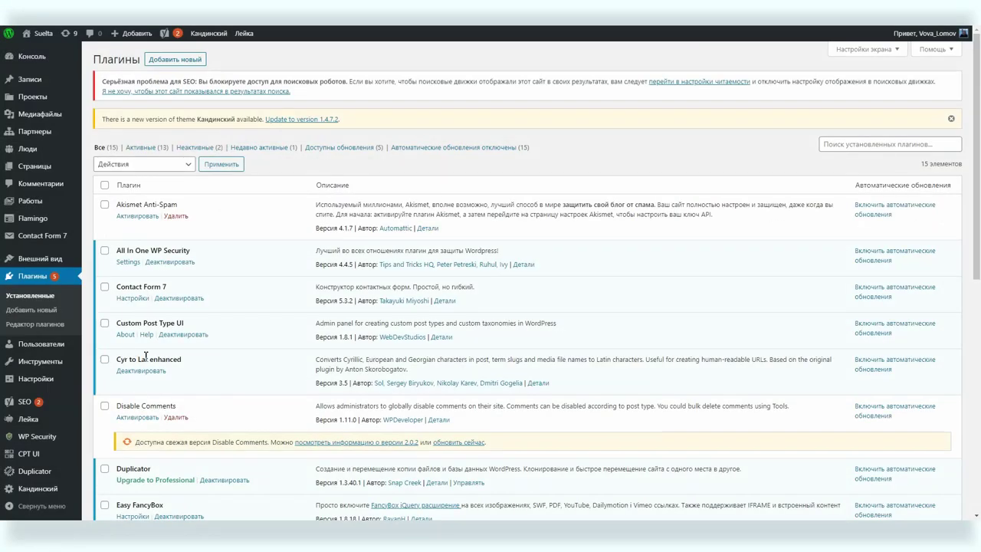
Step: Open the "Галлерея" post and examine the URL slug in its permalink settings
{"action": "left_click", "coordinate": [40, 80]}
{"action": "left_click", "coordinate": [124, 178]}
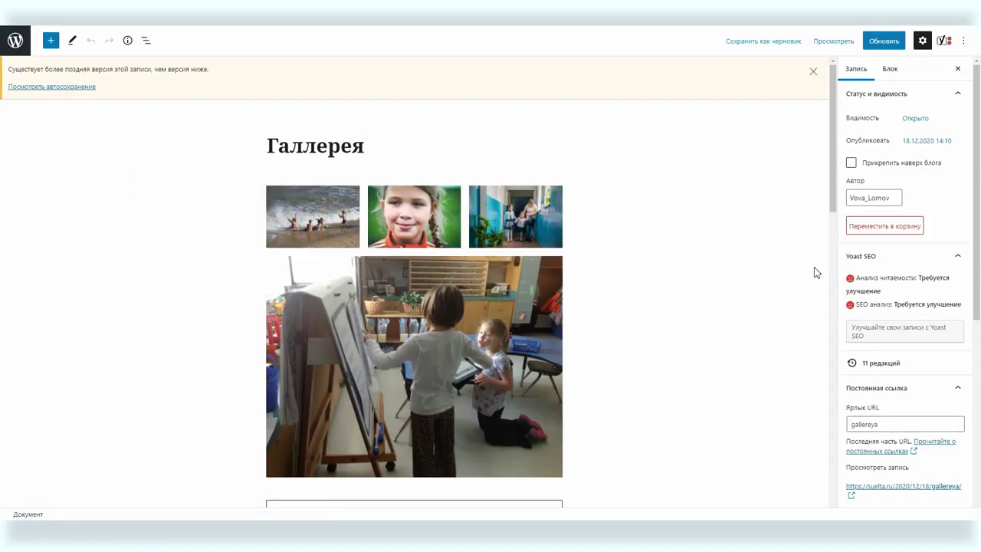
{"action": "scroll", "coordinate": [957, 378], "scroll_direction": "down", "scroll_amount": 1}
{"action": "left_click", "coordinate": [857, 375]}
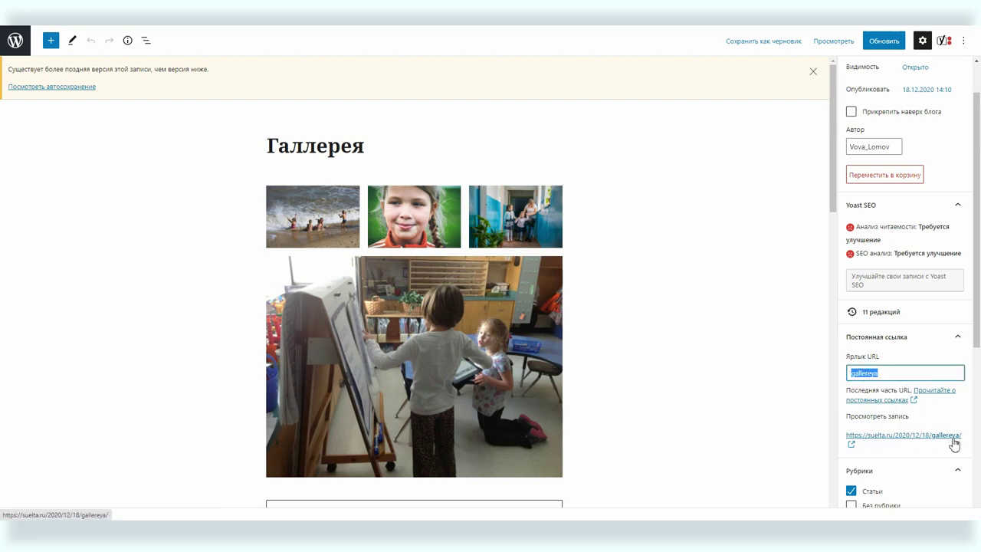
{"action": "left_click", "coordinate": [15, 40]}
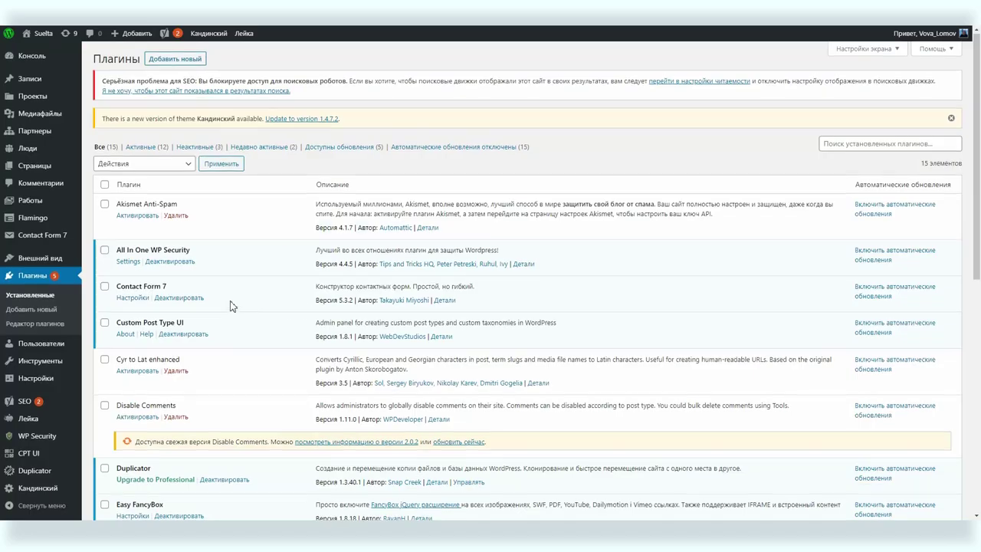
Step: Find Yoast SEO in the list of installed plugins and open its general settings page
{"action": "scroll", "coordinate": [233, 306], "scroll_direction": "down", "scroll_amount": 6}
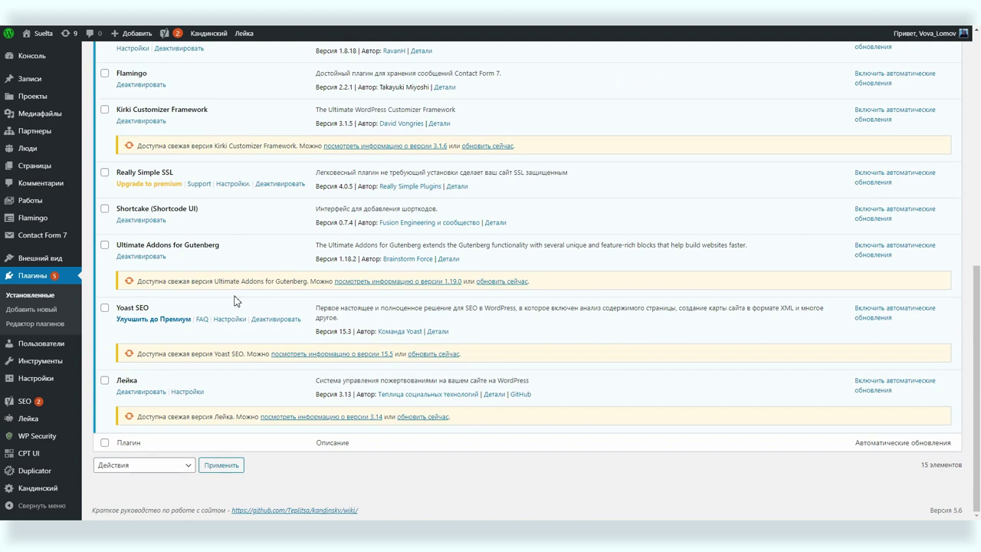
{"action": "left_click_drag", "start_coordinate": [117, 307], "coordinate": [151, 313]}
{"action": "left_click", "coordinate": [21, 404]}
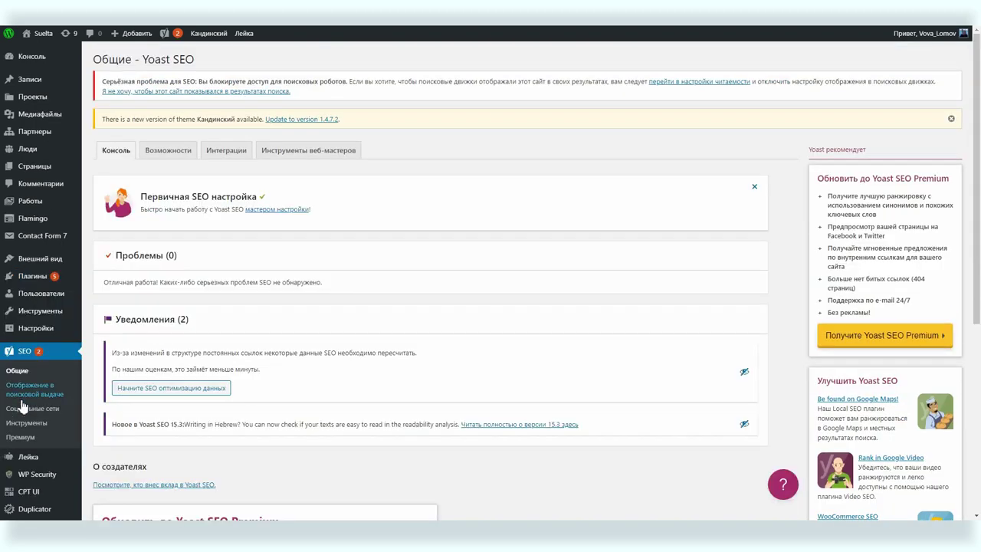
Step: Open the post "5 секретов успешных кампаний #ЩедрогоВторника, которые вы можете использовать" for editing and review its Yoast readability analysis
{"action": "left_click", "coordinate": [32, 81]}
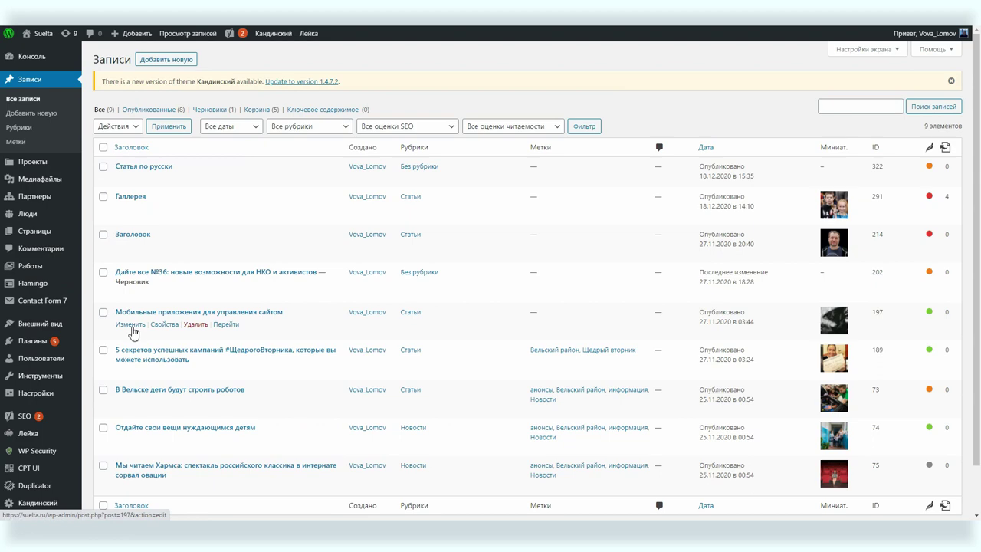
{"action": "left_click", "coordinate": [126, 372]}
{"action": "scroll", "coordinate": [222, 241], "scroll_direction": "down", "scroll_amount": 10}
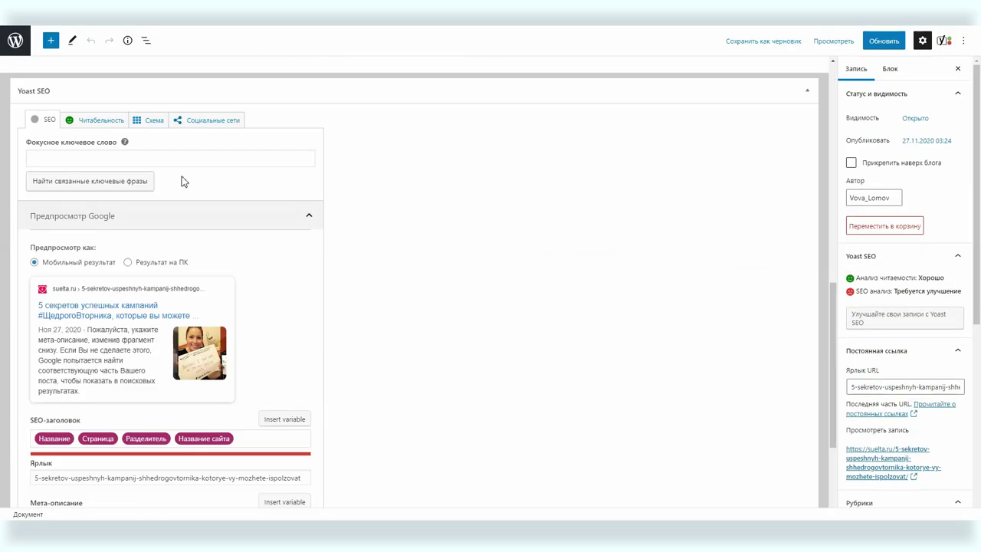
{"action": "left_click", "coordinate": [77, 119]}
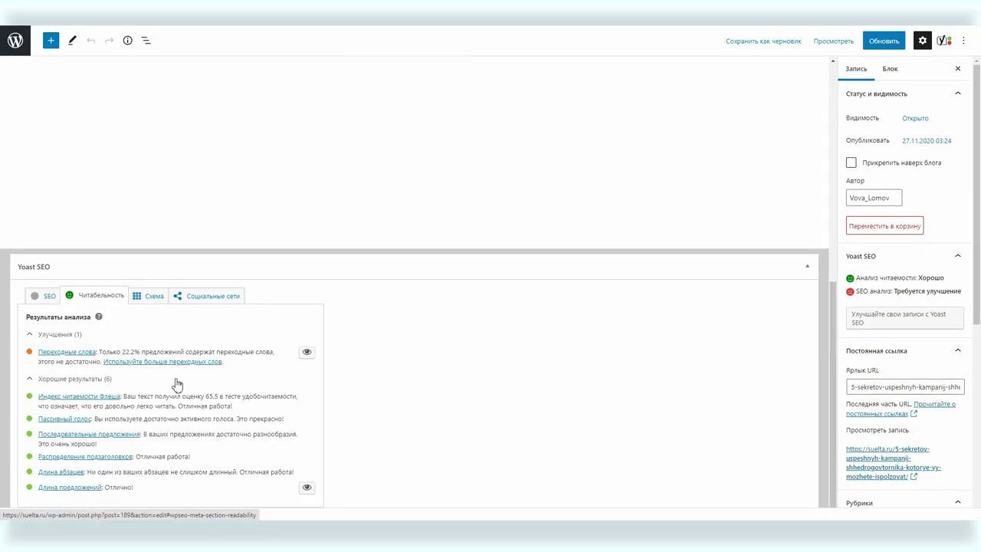
{"action": "left_click", "coordinate": [35, 296]}
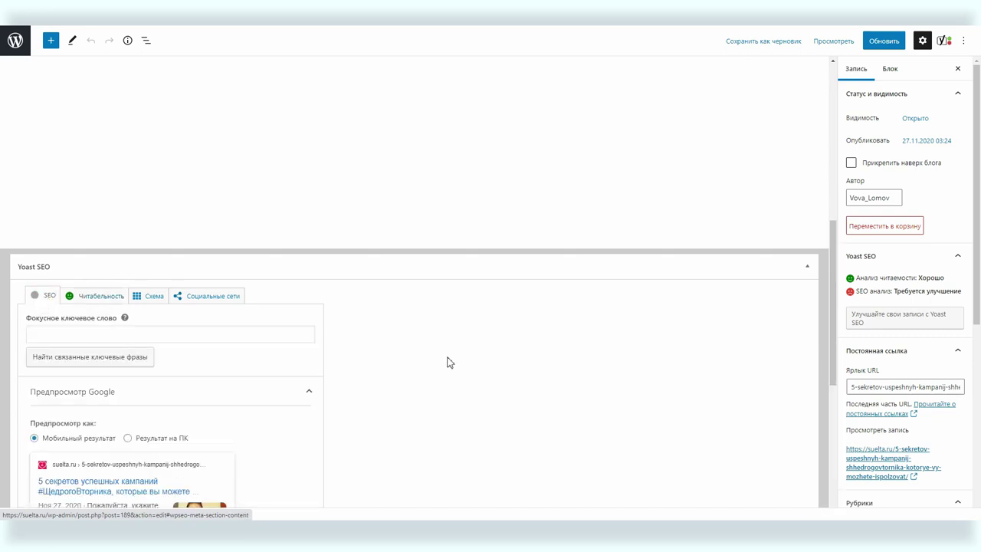
Step: Copy the hashtag word from the first paragraph into Yoast's focus keyword and separate it as "Щедрый Вторник"
{"action": "scroll", "coordinate": [449, 361], "scroll_direction": "up", "scroll_amount": 10}
{"action": "left_click_drag", "start_coordinate": [365, 273], "coordinate": [440, 273]}
{"action": "key", "text": "ctrl+c"}
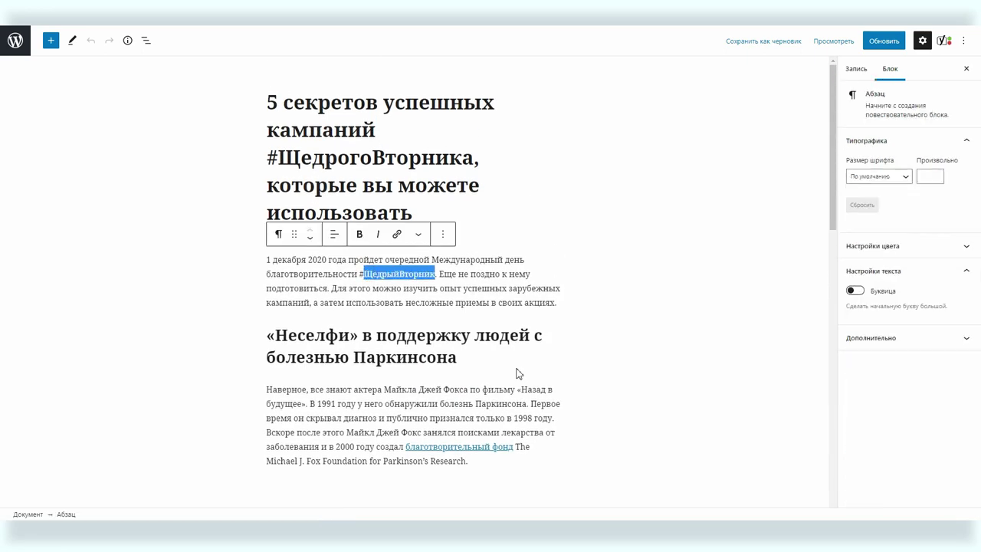
{"action": "scroll", "coordinate": [518, 374], "scroll_direction": "down", "scroll_amount": 10}
{"action": "left_click", "coordinate": [160, 258]}
{"action": "key", "text": "ctrl+v"}
{"action": "left_click", "coordinate": [59, 258]}
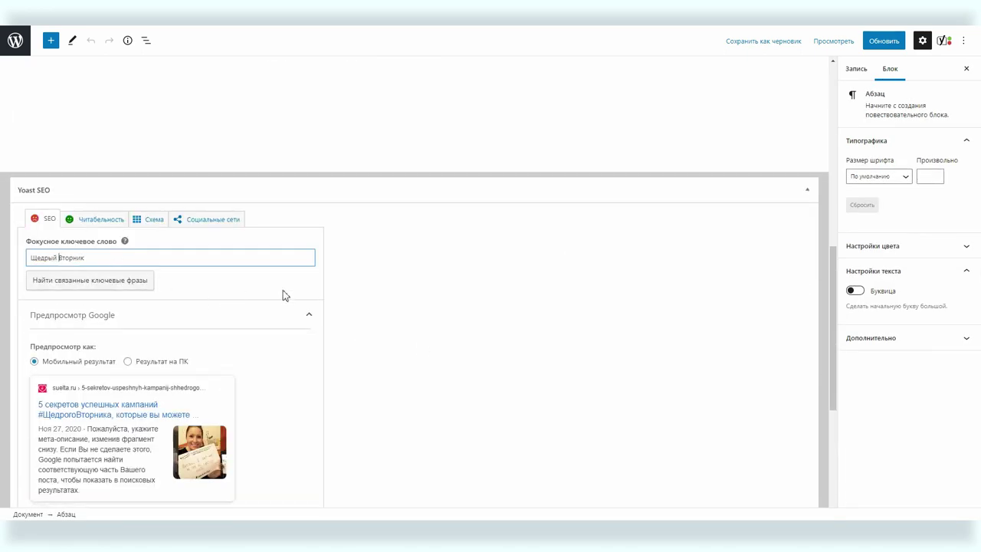
Step: Review the Yoast SEO analysis results for the focus keyword
{"action": "scroll", "coordinate": [285, 293], "scroll_direction": "down", "scroll_amount": 4}
{"action": "left_click", "coordinate": [85, 406]}
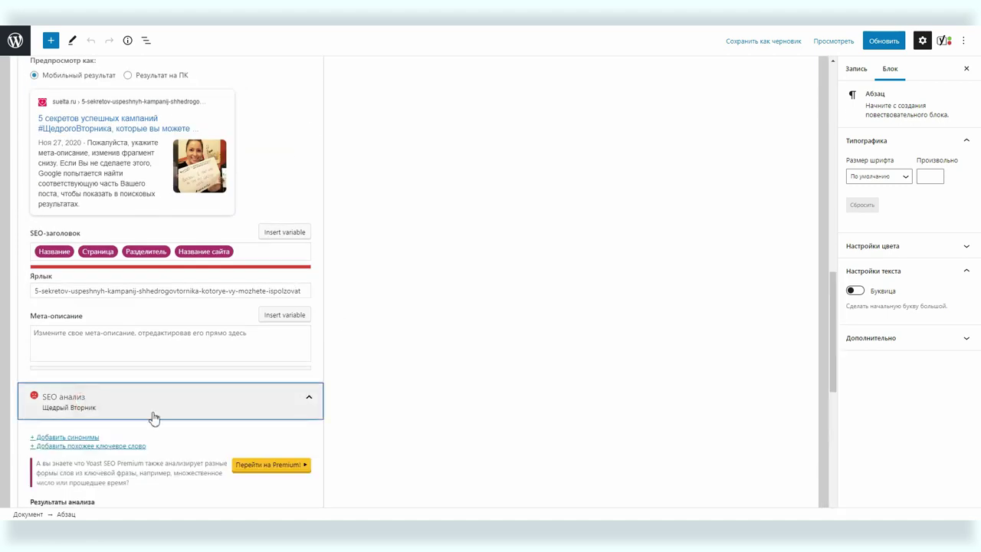
{"action": "scroll", "coordinate": [153, 414], "scroll_direction": "down", "scroll_amount": 5}
{"action": "scroll", "coordinate": [153, 407], "scroll_direction": "up", "scroll_amount": 10}
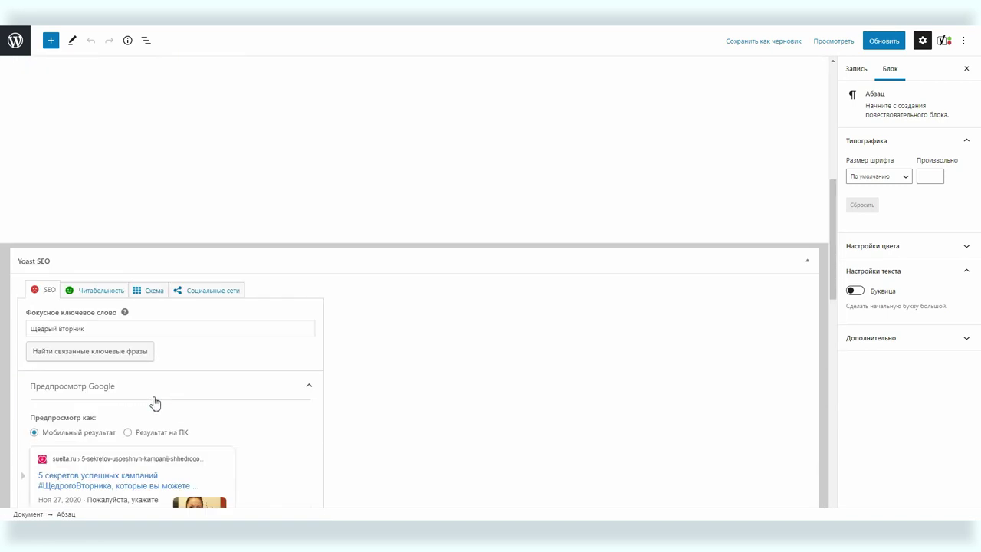
Step: Set the post's Facebook description to "1 декабря 2020 года пройдет очередной Международный день благотворительности #ЩедрыйВторник. Еще не поздно к нему подготовиться."
{"action": "left_click", "coordinate": [205, 241]}
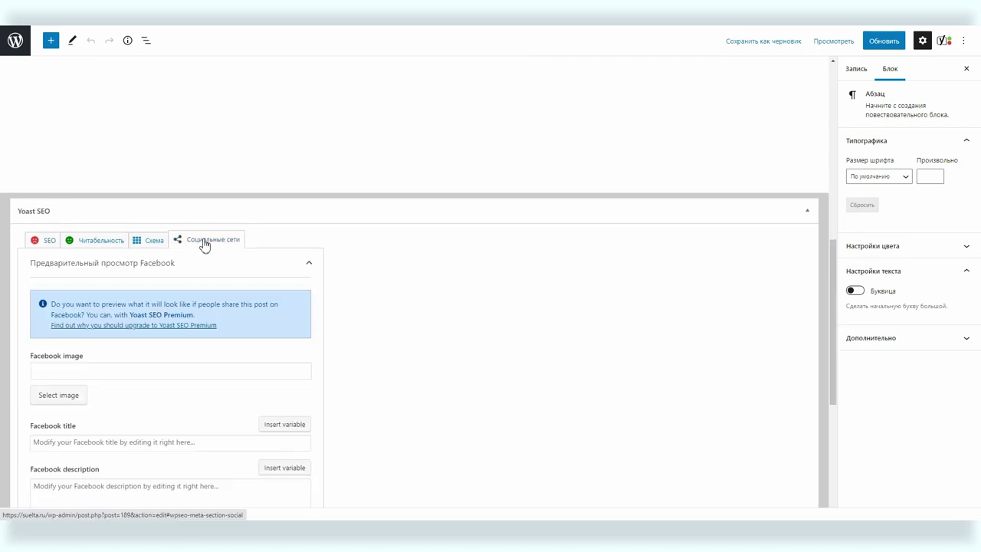
{"action": "scroll", "coordinate": [151, 368], "scroll_direction": "down", "scroll_amount": 2}
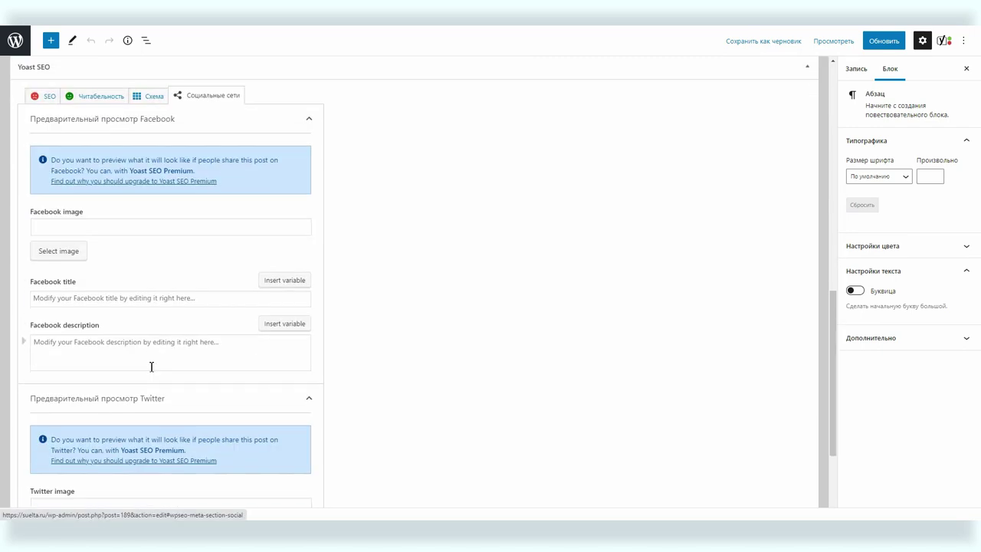
{"action": "left_click", "coordinate": [74, 289]}
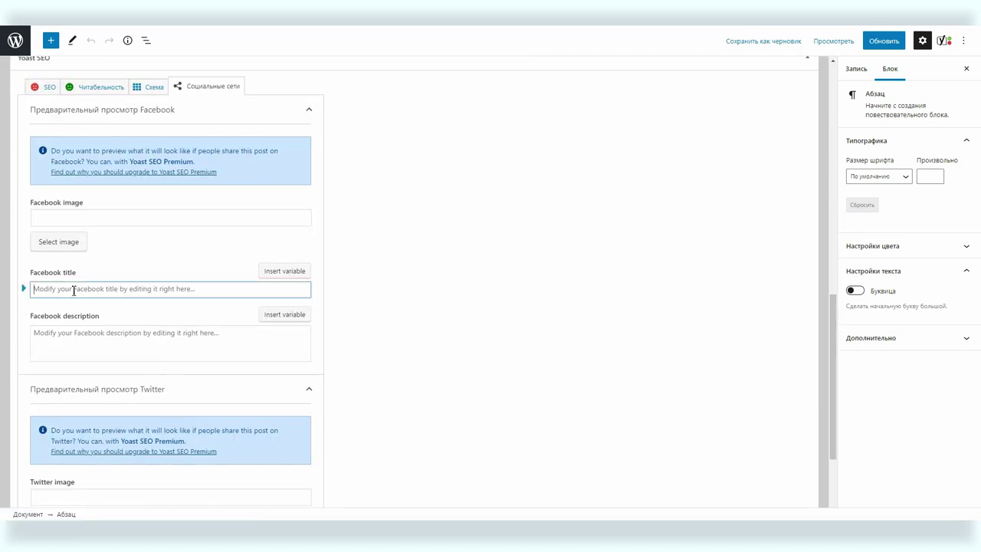
{"action": "left_click", "coordinate": [65, 342]}
{"action": "type", "text": "1 декабря 2020 года пройдет очередной Международный день благотворительности #ЩедрыйВторник. Еще не поздно к нему подготовиться."}
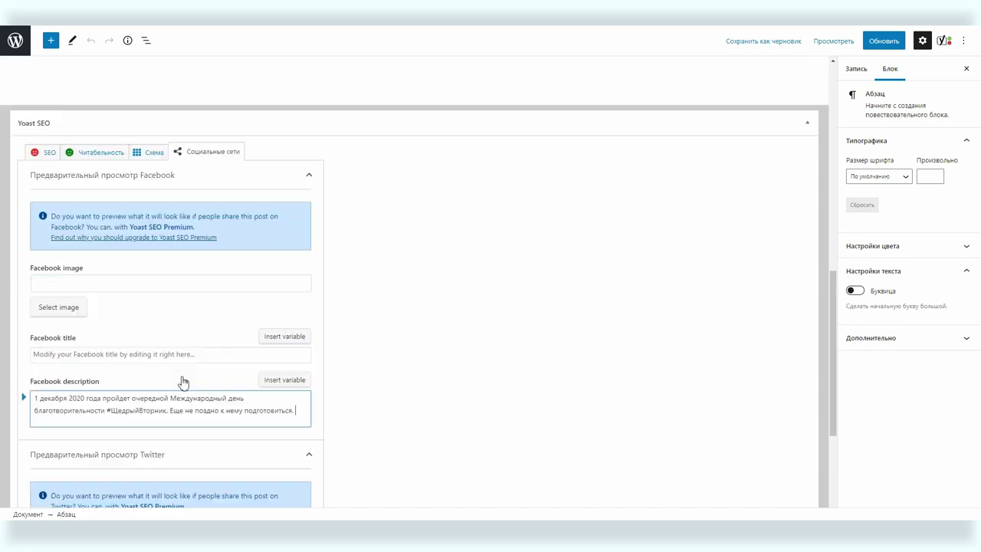
Step: Set the post's Facebook image to FB_animirovannoe-foto-Plotaverse0001.jpg from the media library
{"action": "left_click", "coordinate": [99, 352]}
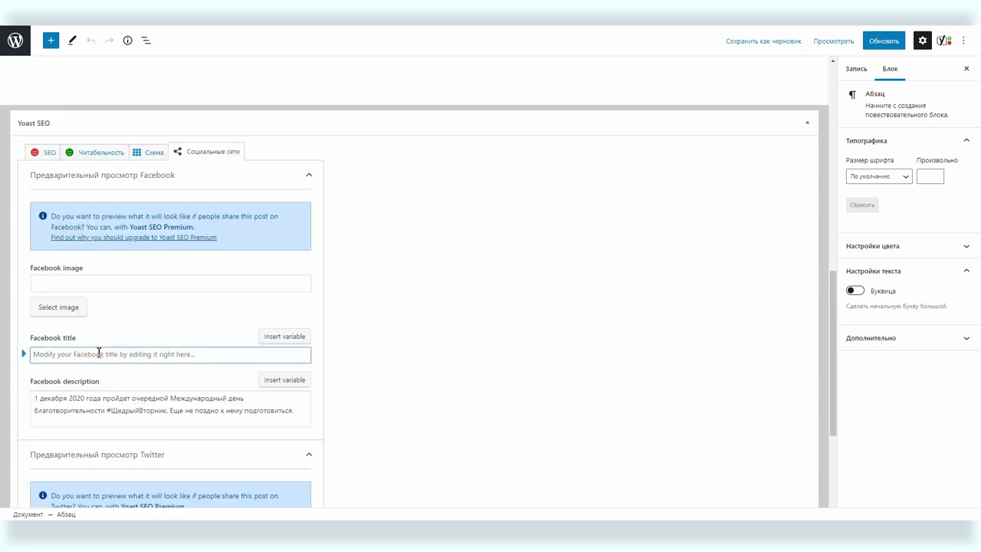
{"action": "left_click", "coordinate": [49, 307]}
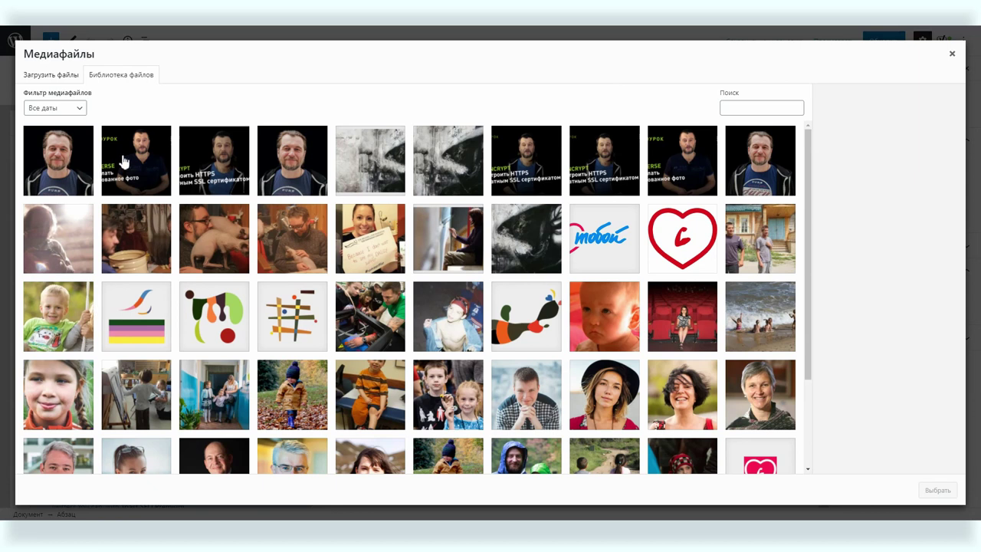
{"action": "left_click", "coordinate": [209, 164]}
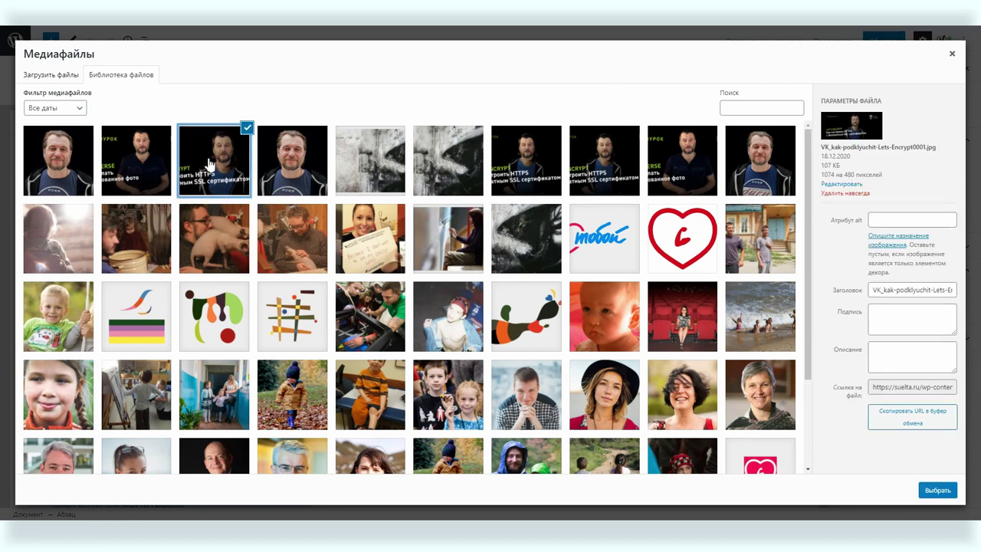
{"action": "left_click", "coordinate": [145, 165]}
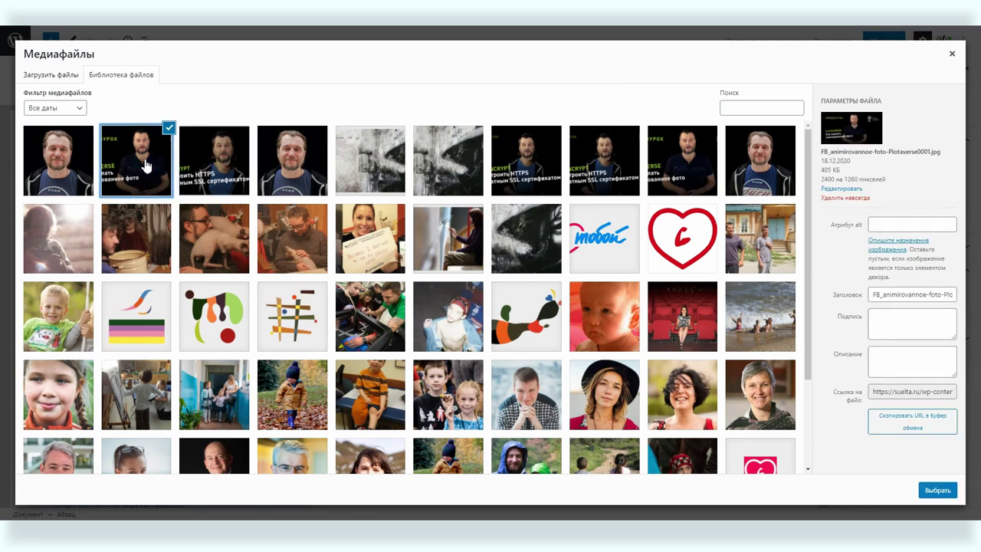
{"action": "left_click", "coordinate": [936, 490]}
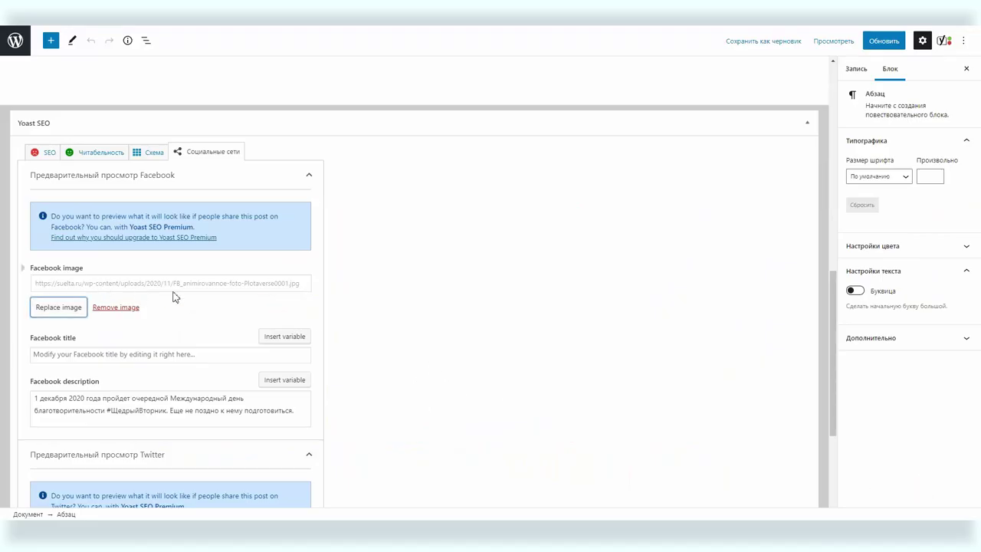